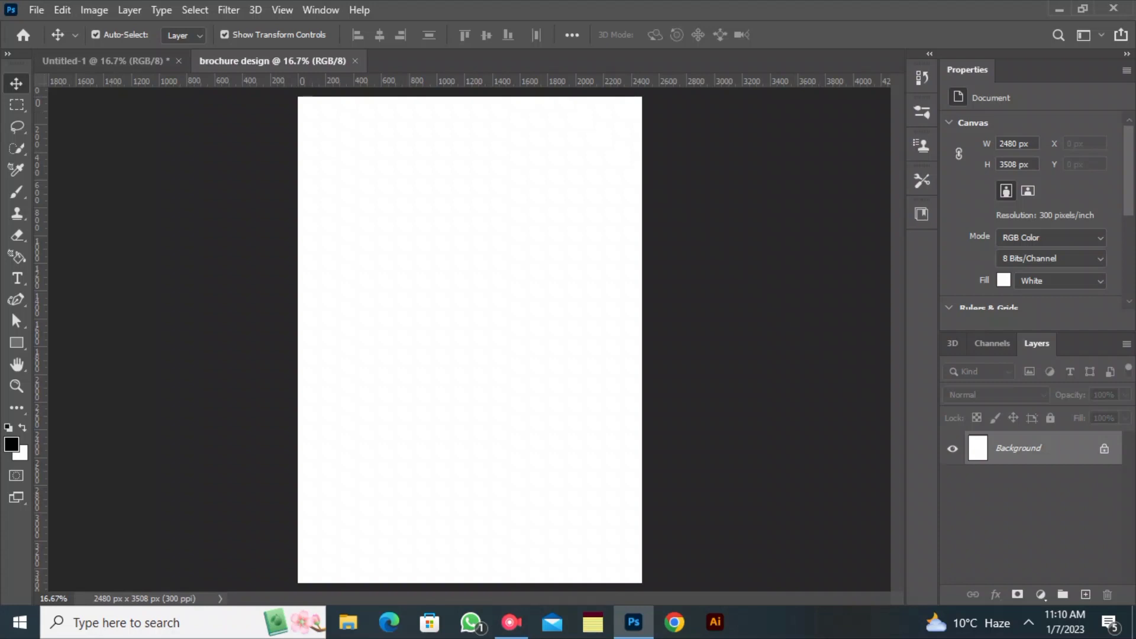
# Rotate the brochure canvas 90° clockwise into landscape orientation.
pyautogui.click(37, 10)
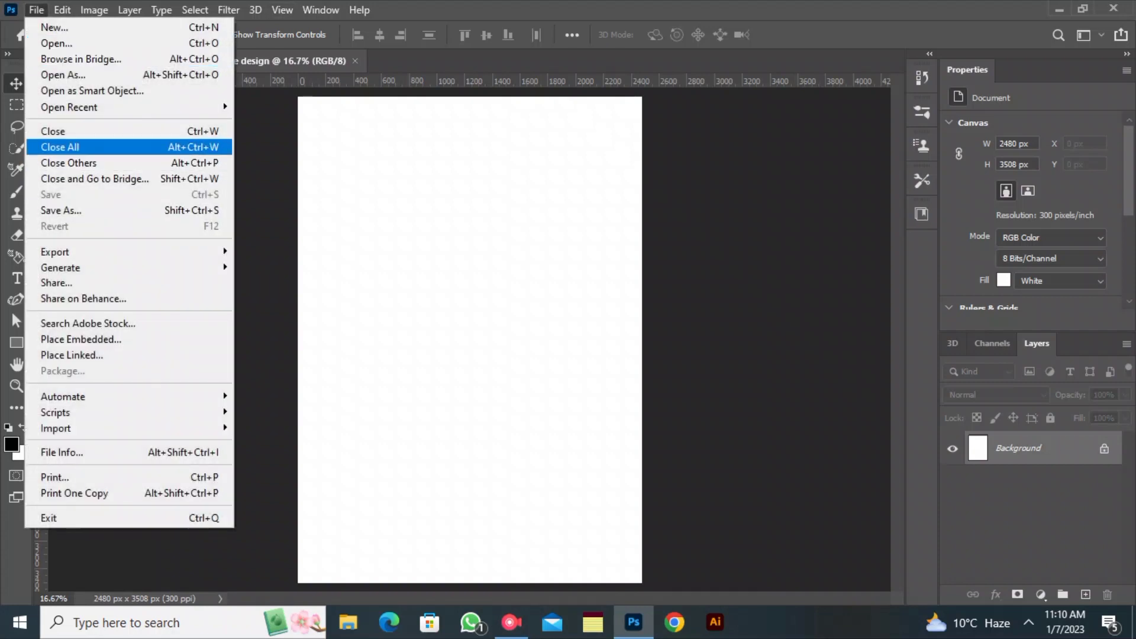
pyautogui.moveTo(95, 10)
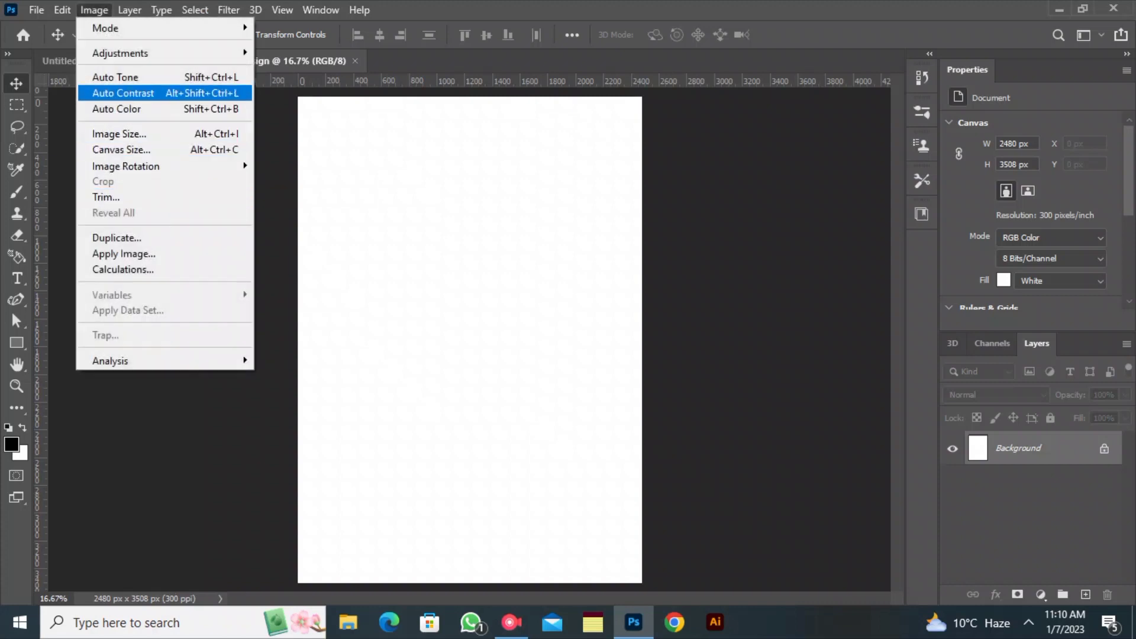
pyautogui.moveTo(148, 166)
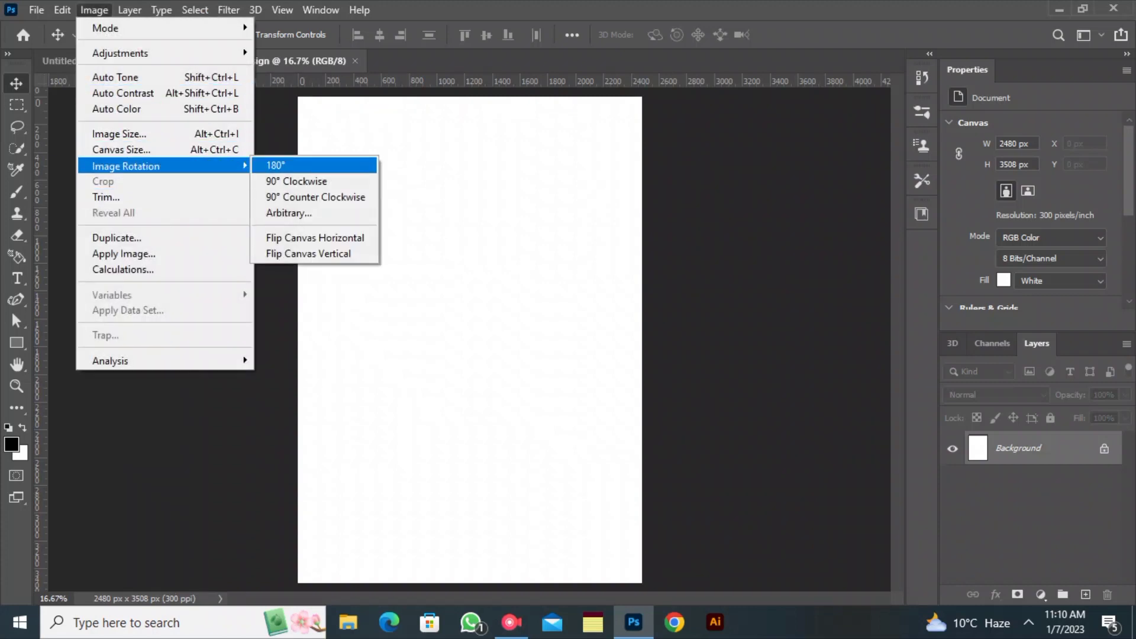
pyautogui.click(296, 181)
# Add two vertical guides at about 1100 px and 2400 px to divide the page into three panels.
pyautogui.moveTo(37, 349); pyautogui.dragTo(387, 308)
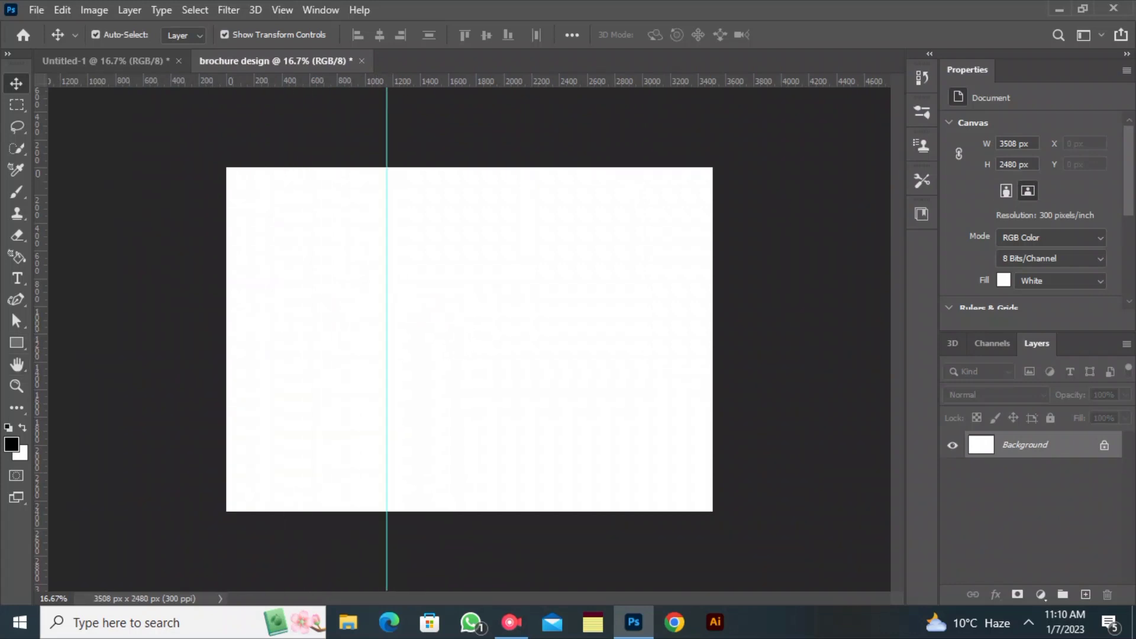
pyautogui.moveTo(37, 320); pyautogui.dragTo(558, 327)
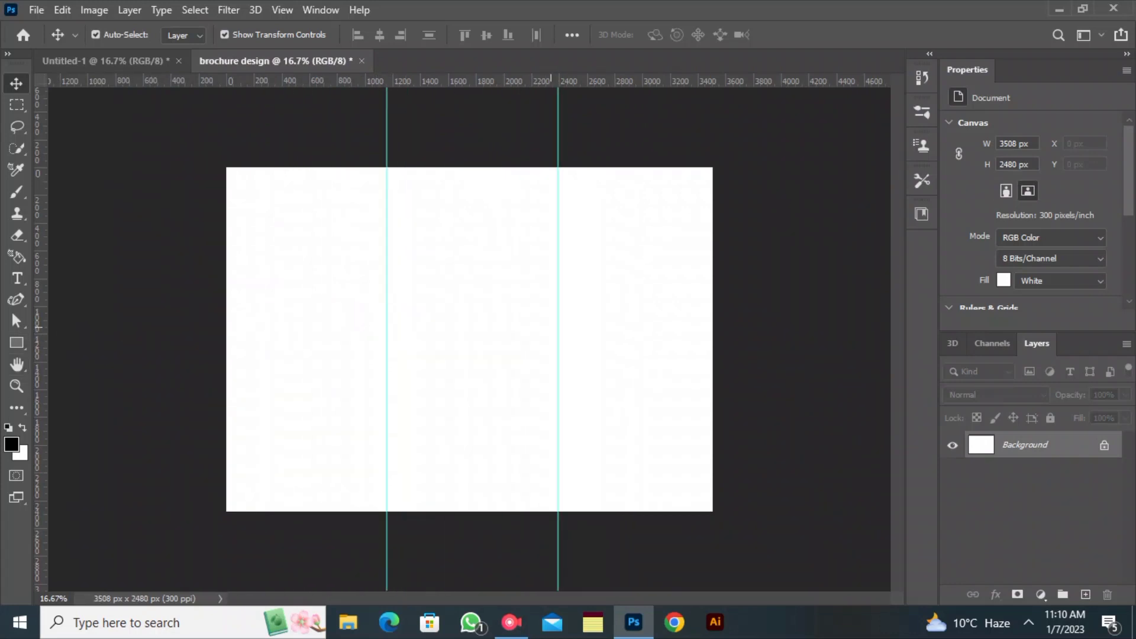
pyautogui.moveTo(387, 335)
pyautogui.mouseDown()
pyautogui.moveTo(367, 334)
pyautogui.moveTo(380, 334)
pyautogui.mouseUp()
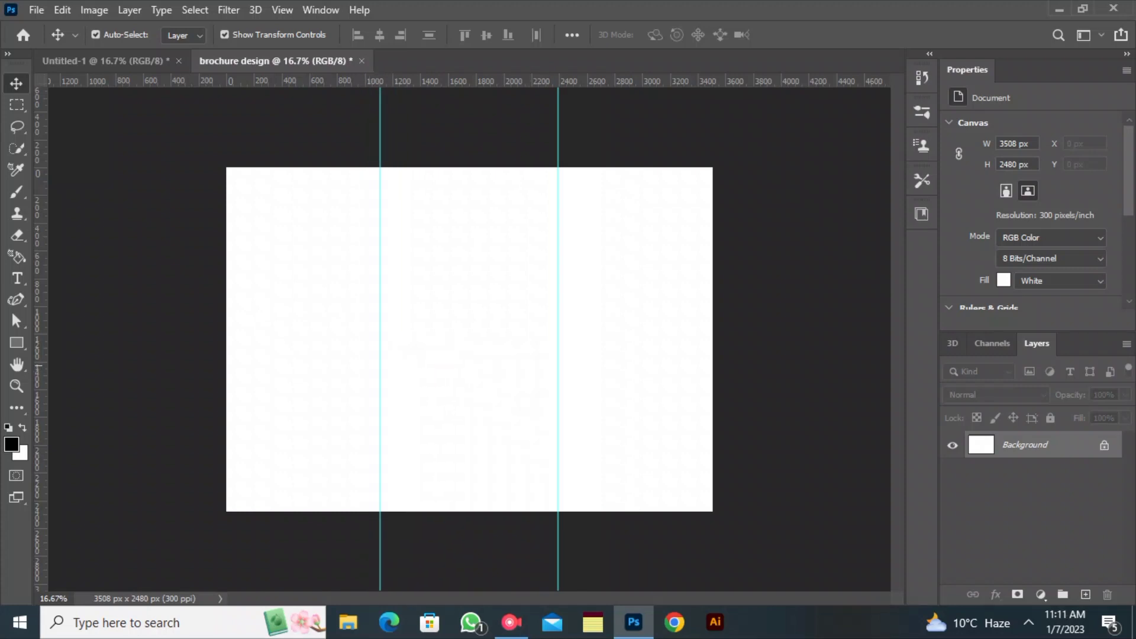
# Draw a three-sided polygon about 977 by 1122 px over the page's left edge and fill it with the recent blue.
pyautogui.click(37, 10)
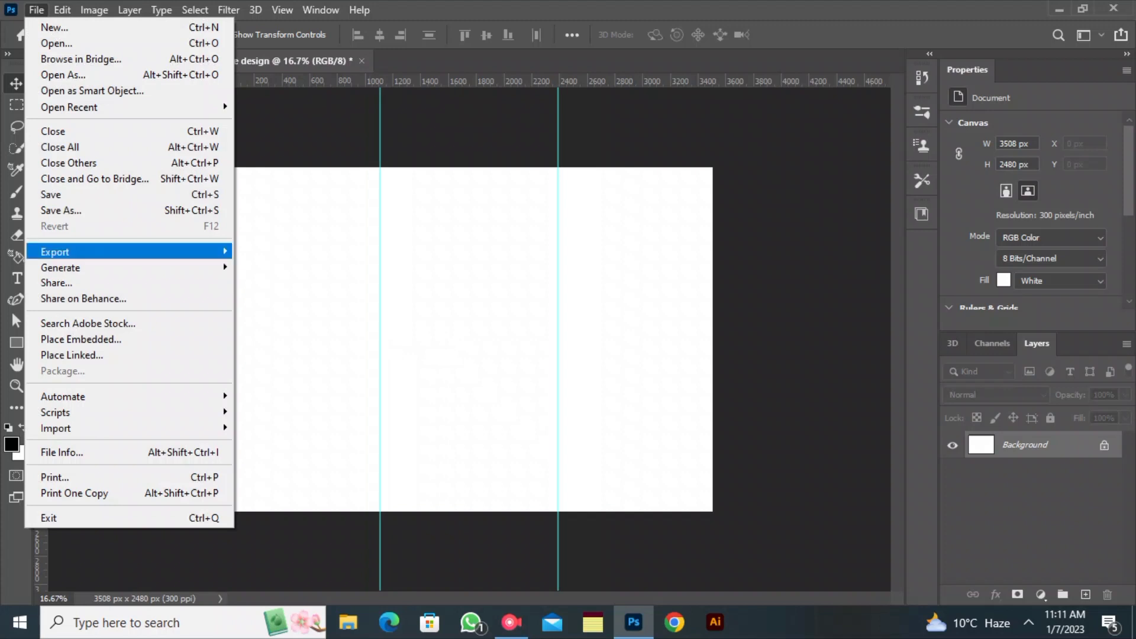
pyautogui.click(80, 339)
pyautogui.click(17, 343)
pyautogui.rightClick(16, 343)
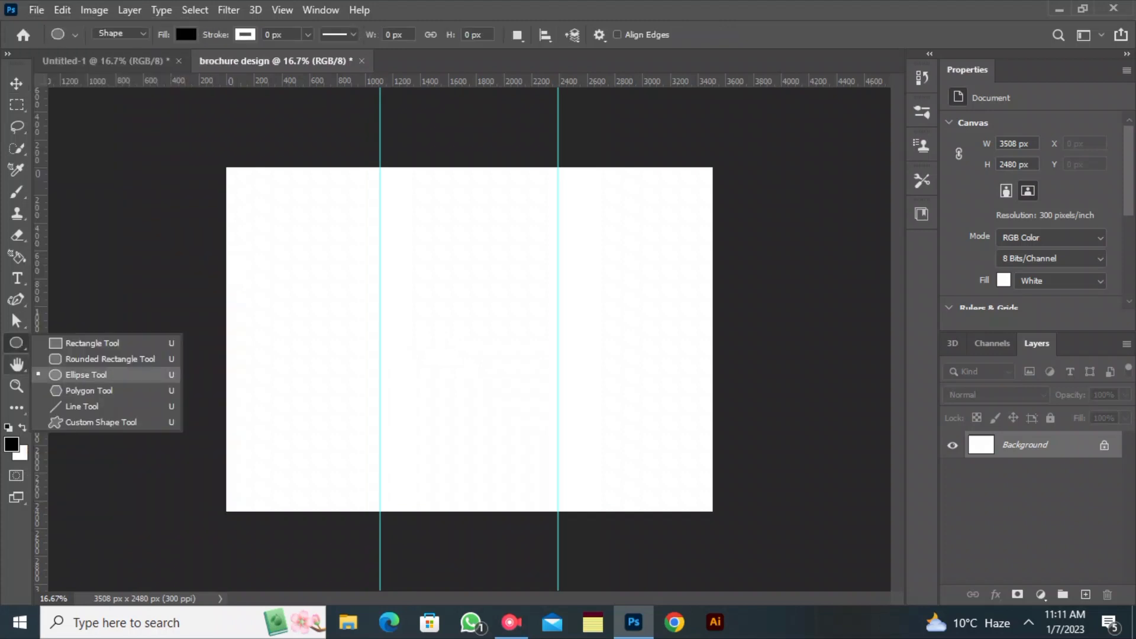
pyautogui.click(62, 374)
pyautogui.hotkey('shift', 'u')
pyautogui.moveTo(228, 394); pyautogui.dragTo(318, 394)
pyautogui.click(186, 35)
pyautogui.click(81, 123)
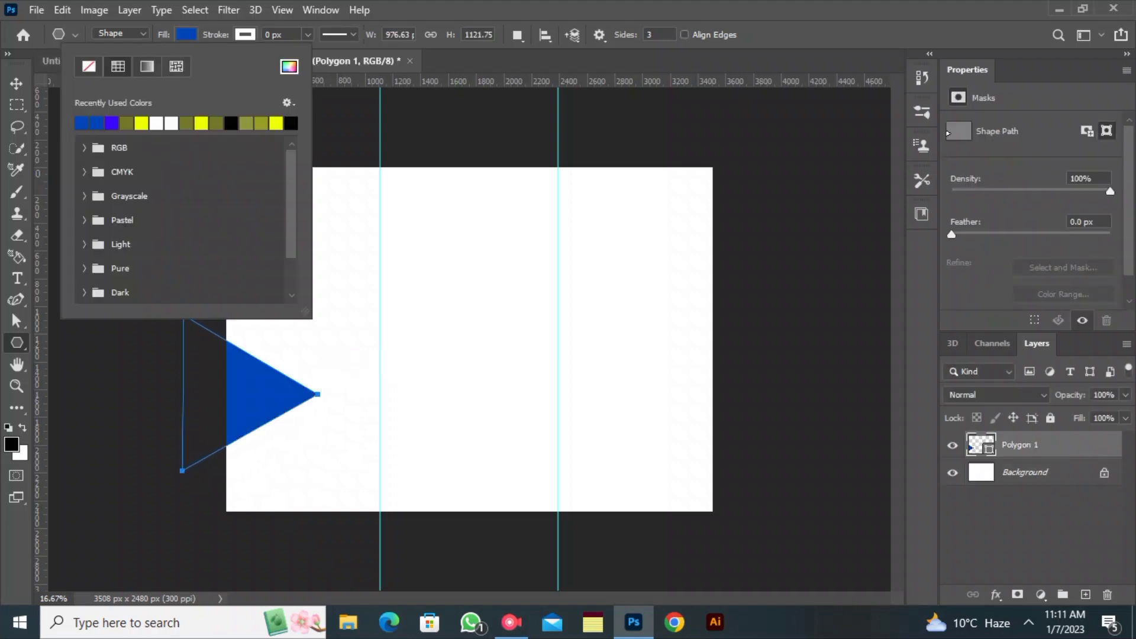
# Move the blue triangle into the page's lower-left corner and scale it proportionally to about 108.6%.
pyautogui.click(16, 83)
pyautogui.moveTo(244, 404); pyautogui.dragTo(284, 440)
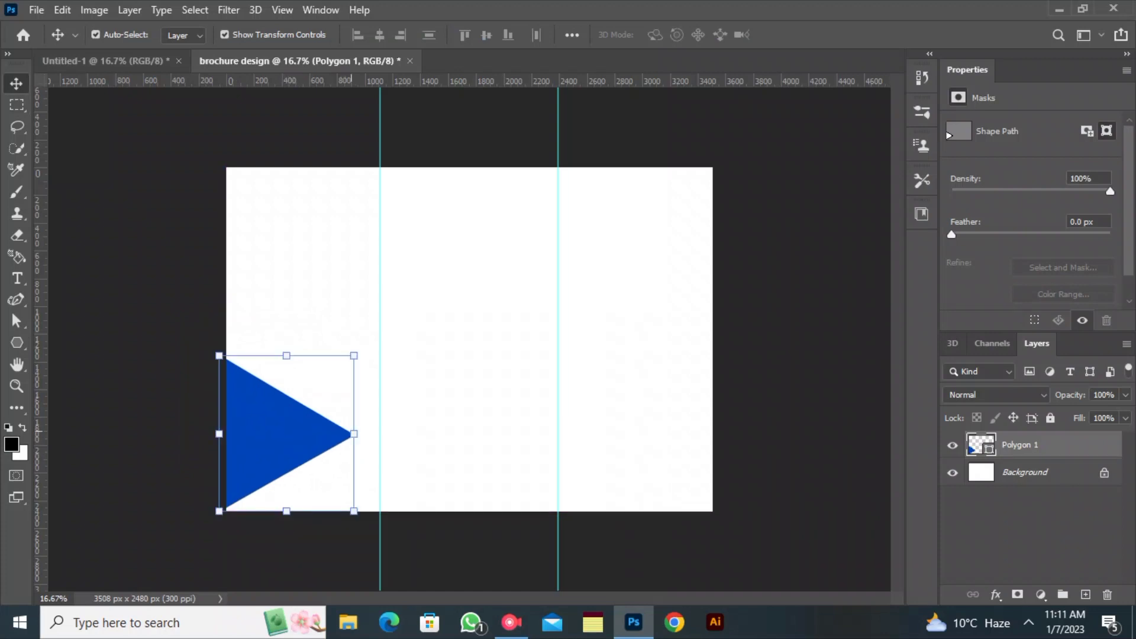
pyautogui.hotkey('ctrl', 't')
pyautogui.moveTo(354, 434); pyautogui.dragTo(366, 434)
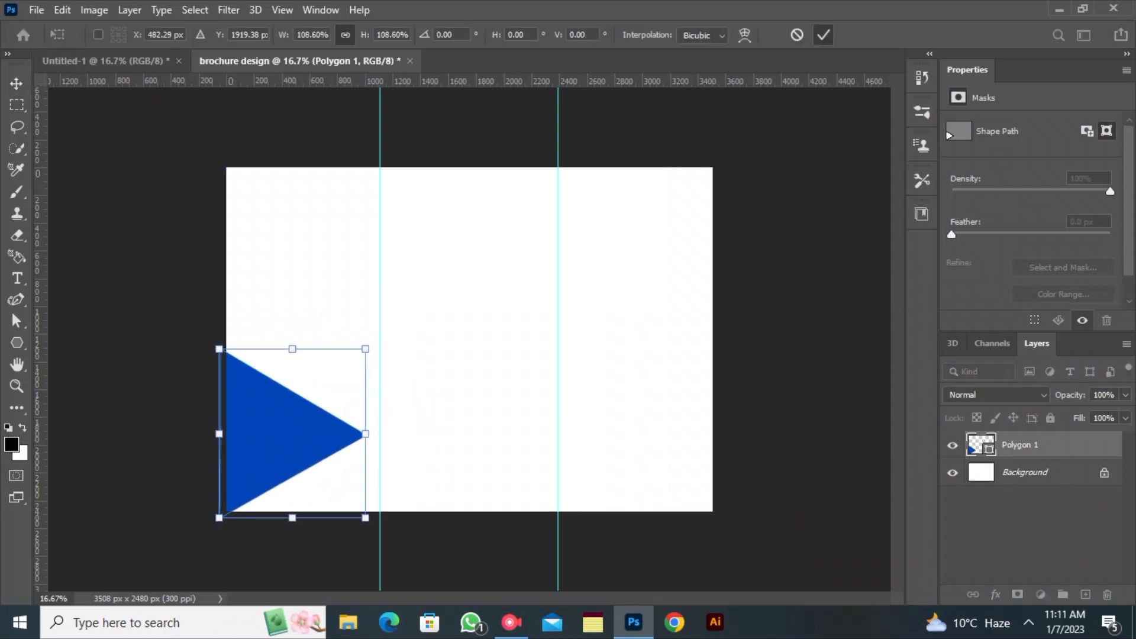
pyautogui.click(823, 35)
pyautogui.moveTo(571, 411); pyautogui.dragTo(625, 426)
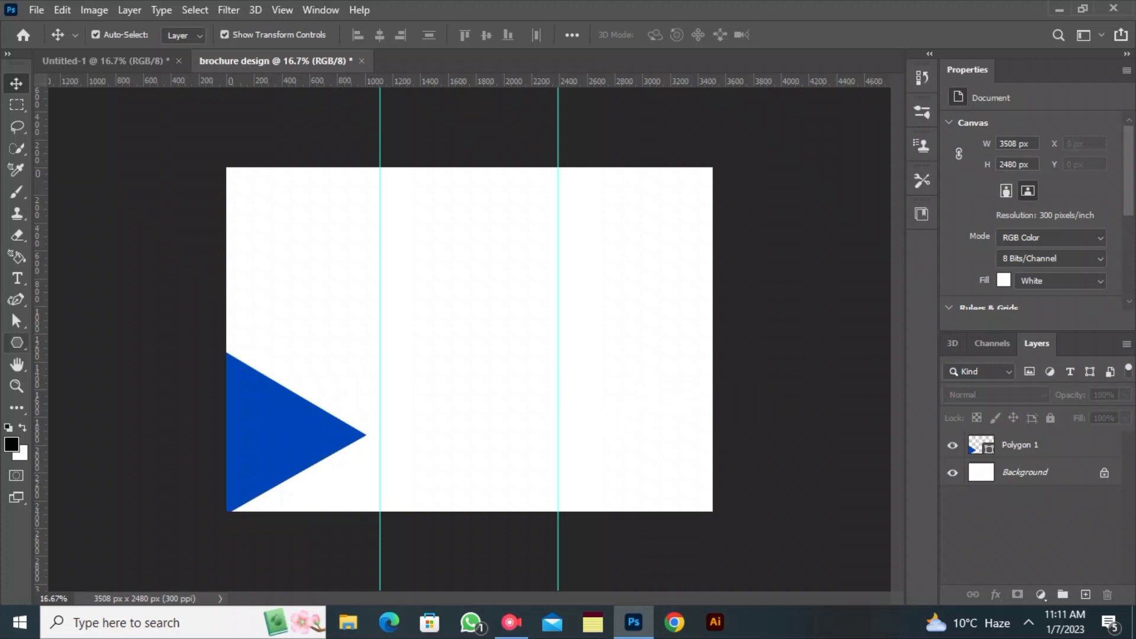
# Draw a second triangle about 1266 by 1444 px across the second guide, pointing left, and fill it with the same blue.
pyautogui.click(17, 342)
pyautogui.moveTo(592, 371); pyautogui.dragTo(647, 474)
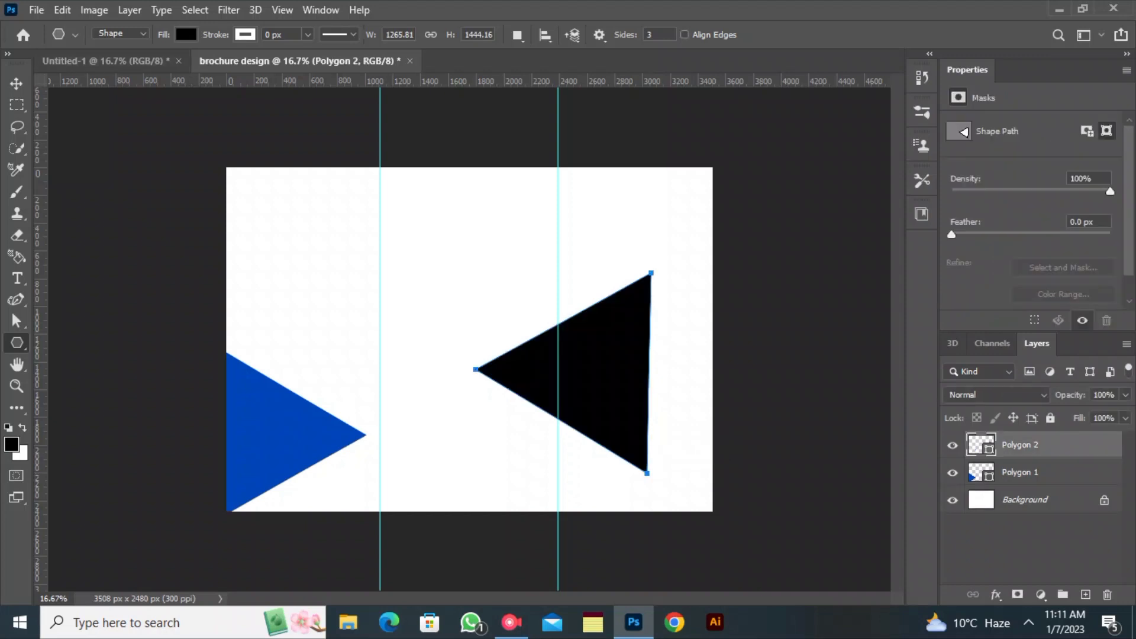
pyautogui.click(187, 34)
pyautogui.doubleClick(82, 123)
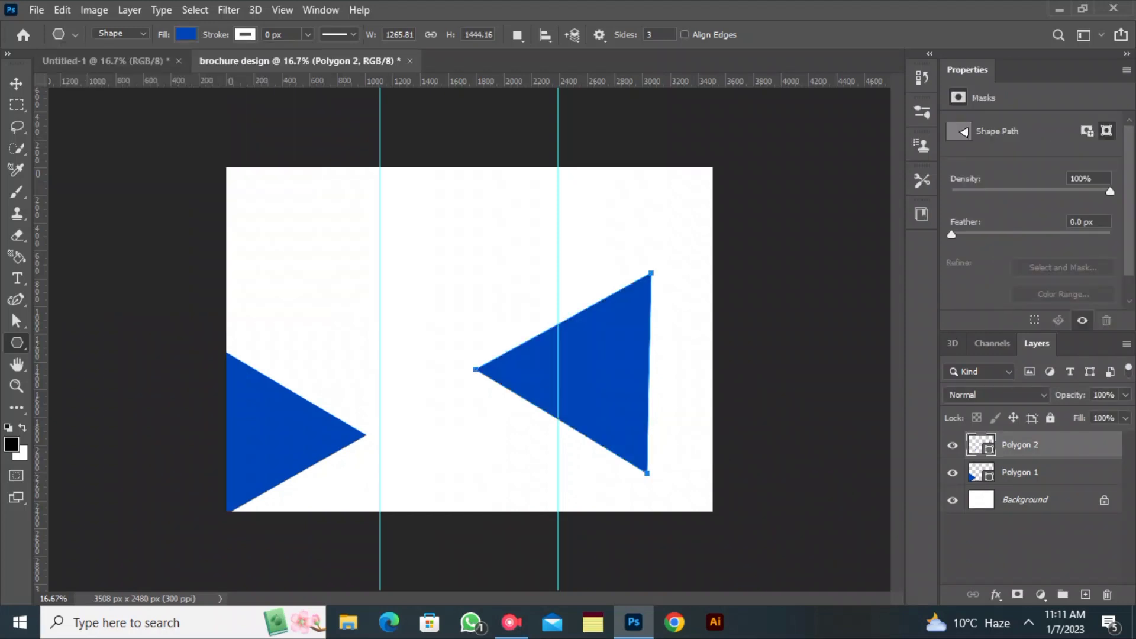
# Scale the second triangle to about 94%, rotate it about -0.58°, and place it between the second guide and the page's right edge.
pyautogui.click(16, 84)
pyautogui.moveTo(651, 373); pyautogui.dragTo(681, 381)
pyautogui.moveTo(565, 392); pyautogui.dragTo(648, 442)
pyautogui.moveTo(558, 308); pyautogui.dragTo(644, 356)
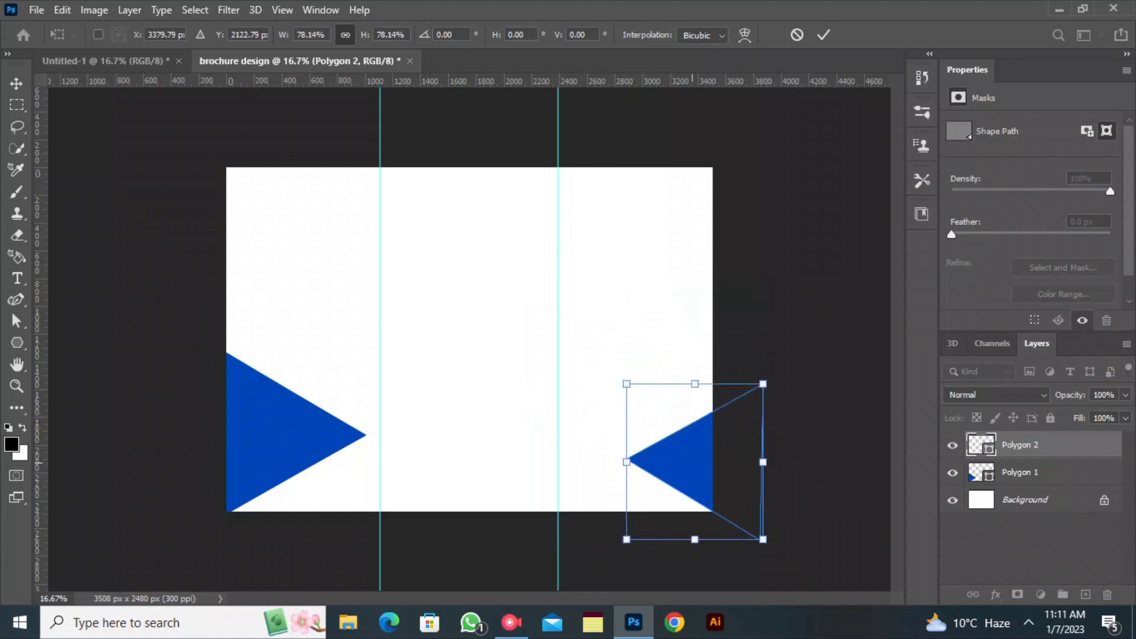
pyautogui.moveTo(705, 470); pyautogui.dragTo(665, 436)
pyautogui.moveTo(578, 351); pyautogui.dragTo(556, 316)
pyautogui.moveTo(706, 430); pyautogui.dragTo(707, 433)
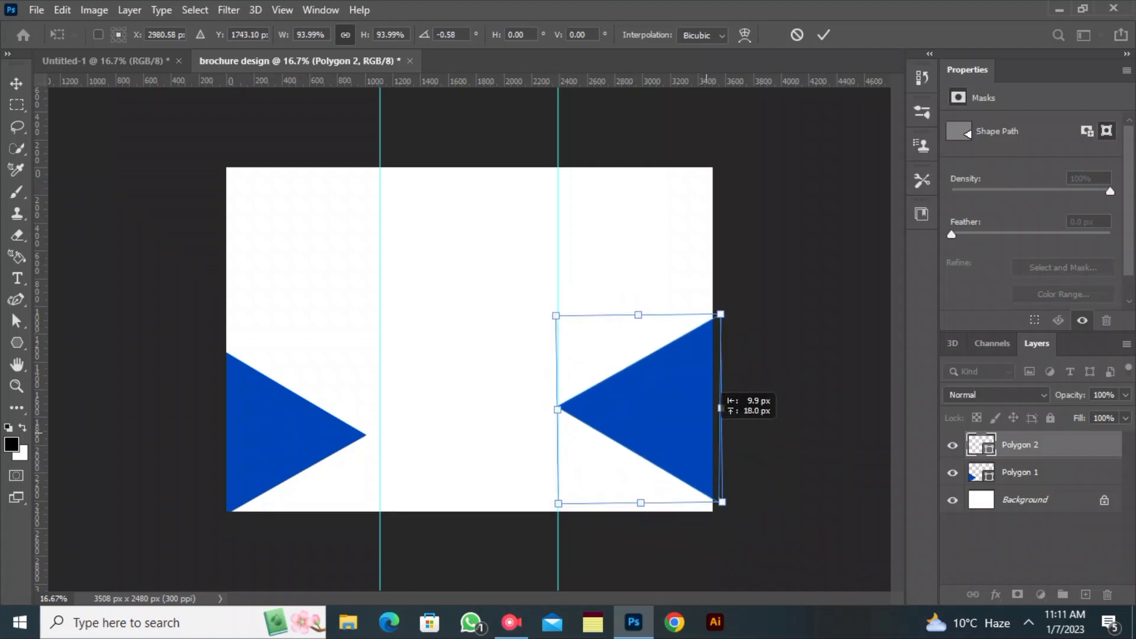
pyautogui.click(153, 284)
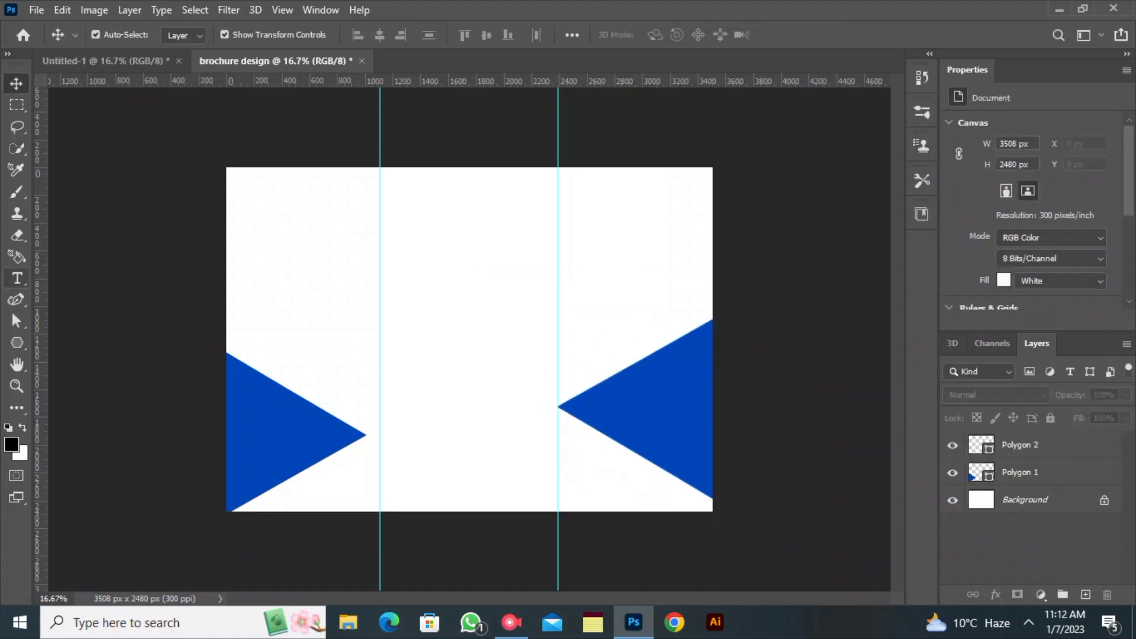
# Draw a small triangle about 270 by 312 px in the upper part of the left panel and fill it with the same blue.
pyautogui.press('u')
pyautogui.moveTo(331, 224); pyautogui.dragTo(353, 244)
pyautogui.click(186, 35)
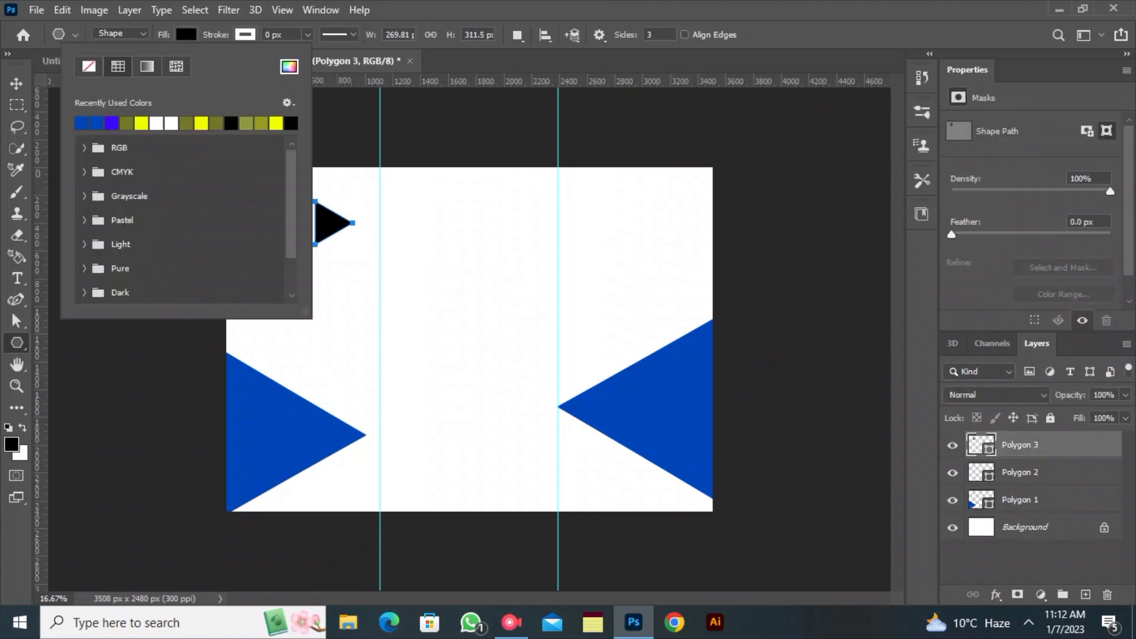
pyautogui.click(82, 123)
pyautogui.doubleClick(414, 10)
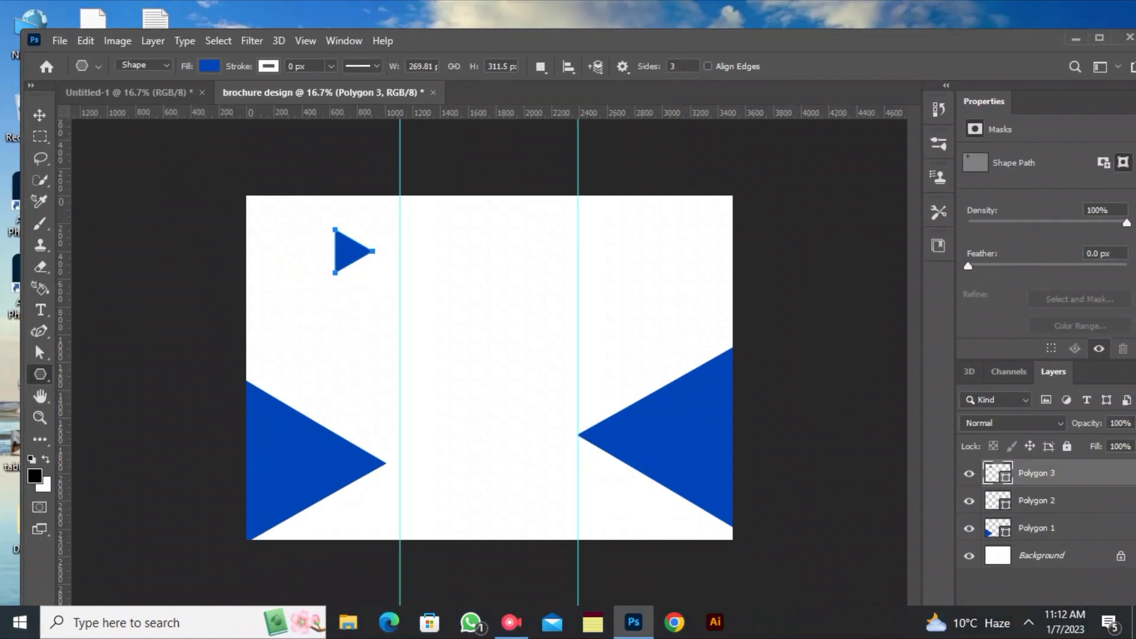
pyautogui.click(1100, 38)
# Duplicate the small triangle, enlarge the copy slightly and place it just right of the first guide.
pyautogui.press('v')
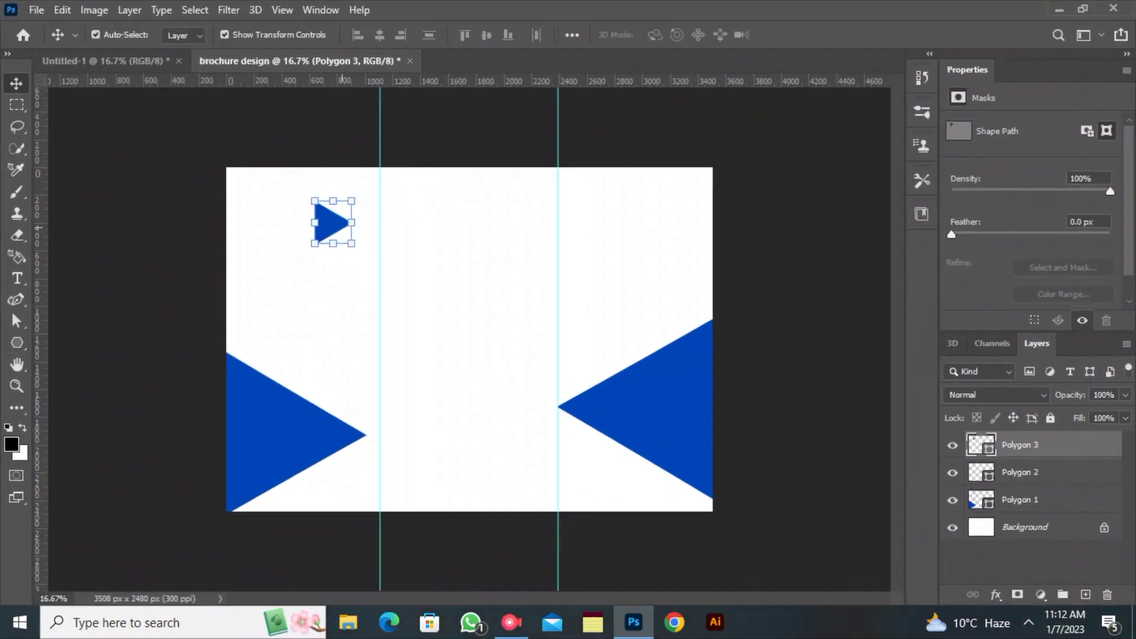
pyautogui.hotkey('ctrl', 'j')
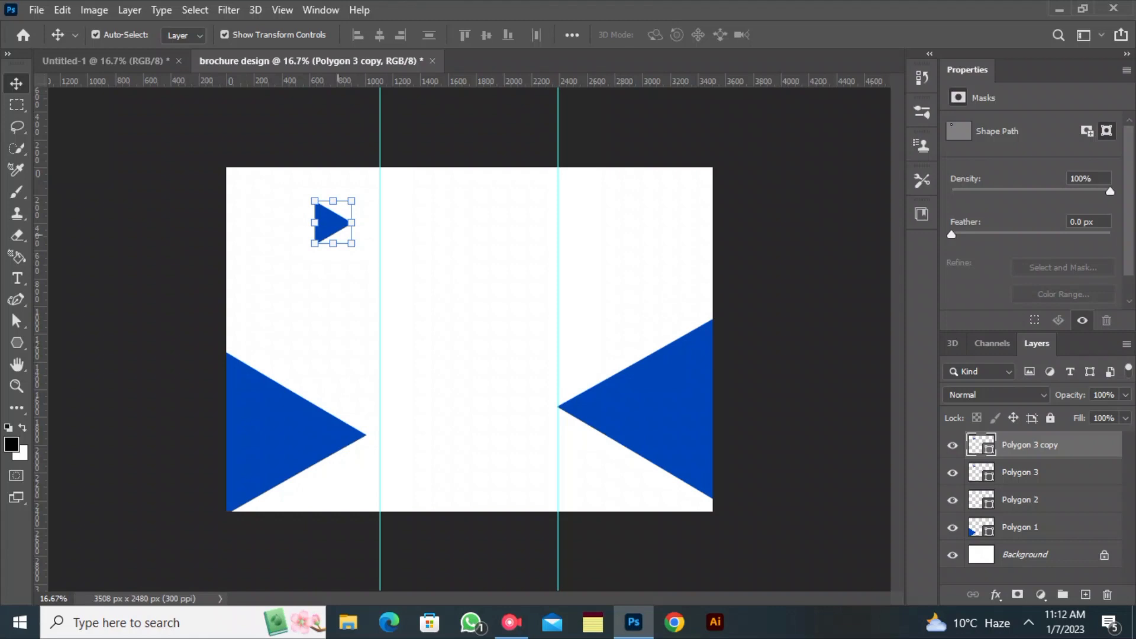
pyautogui.moveTo(351, 222); pyautogui.dragTo(407, 269)
pyautogui.click(824, 35)
# Flip the original small triangle horizontally so it points left.
pyautogui.click(327, 227)
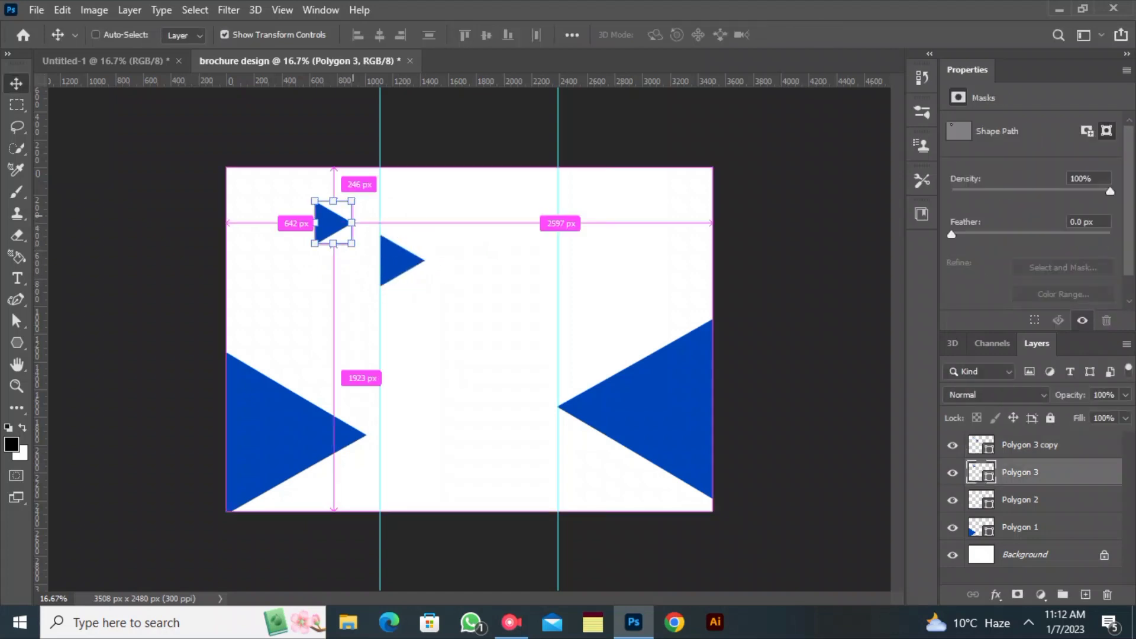
pyautogui.hotkey('ctrl', 't')
pyautogui.rightClick(340, 234)
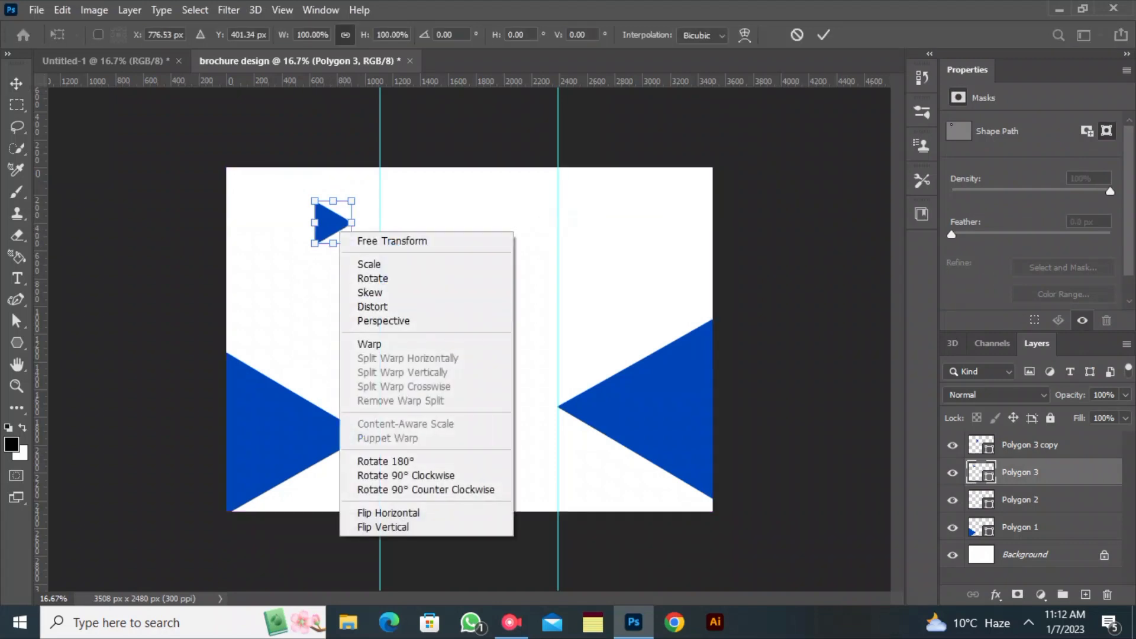
pyautogui.click(388, 512)
pyautogui.moveTo(334, 223); pyautogui.dragTo(333, 186)
pyautogui.press('Return')
# Arrange the two small triangles corner to corner on opposite sides of the first guide, the left-pointing one above.
pyautogui.click(411, 221)
pyautogui.moveTo(390, 259)
pyautogui.mouseDown()
pyautogui.moveTo(388, 302)
pyautogui.moveTo(384, 266)
pyautogui.mouseUp()
pyautogui.moveTo(364, 207); pyautogui.dragTo(367, 234)
pyautogui.moveTo(404, 270); pyautogui.dragTo(405, 291)
pyautogui.click(737, 245)
# Add the title "BUSINESS PLANS" in Myriad Pro Bold 44 pt above the small triangles.
pyautogui.press('t')
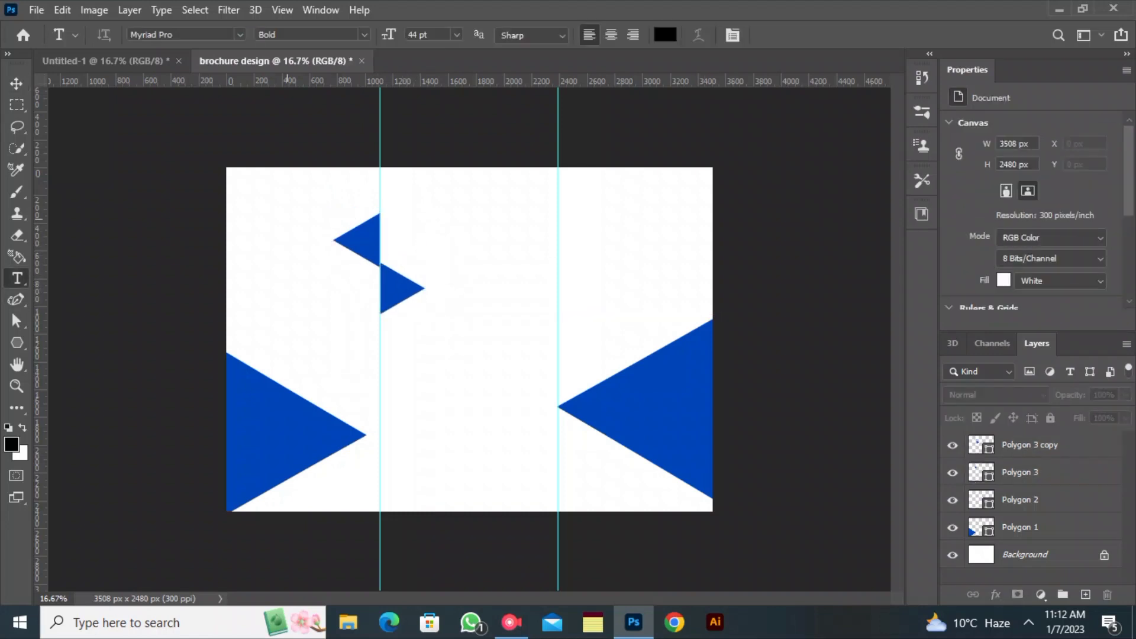
pyautogui.click(286, 207)
pyautogui.write('BUSINESS LPANS')
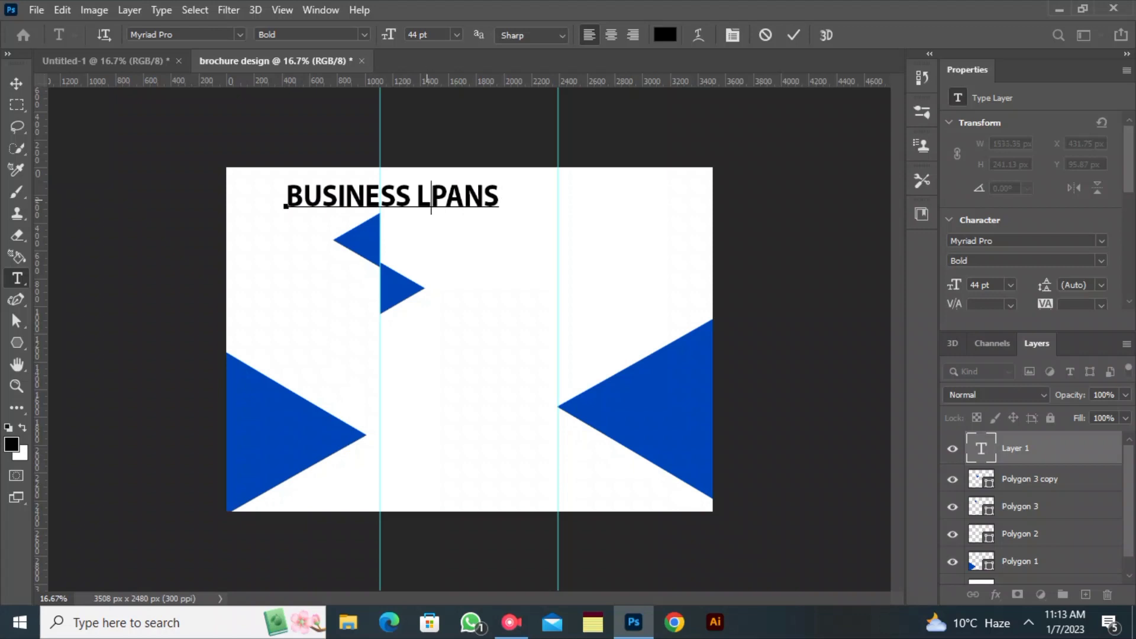
pyautogui.press('BackSpace')
pyautogui.write('L')
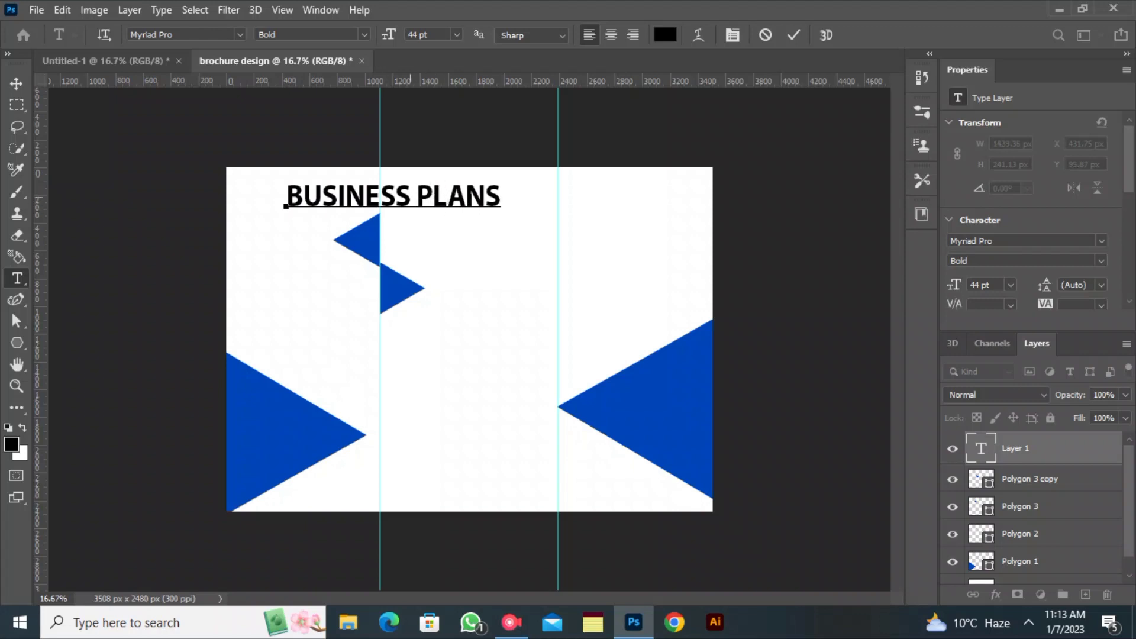
# Color the word "PLANS" in the title with the blue sampled from the small triangle.
pyautogui.moveTo(409, 196); pyautogui.dragTo(584, 201)
pyautogui.click(665, 35)
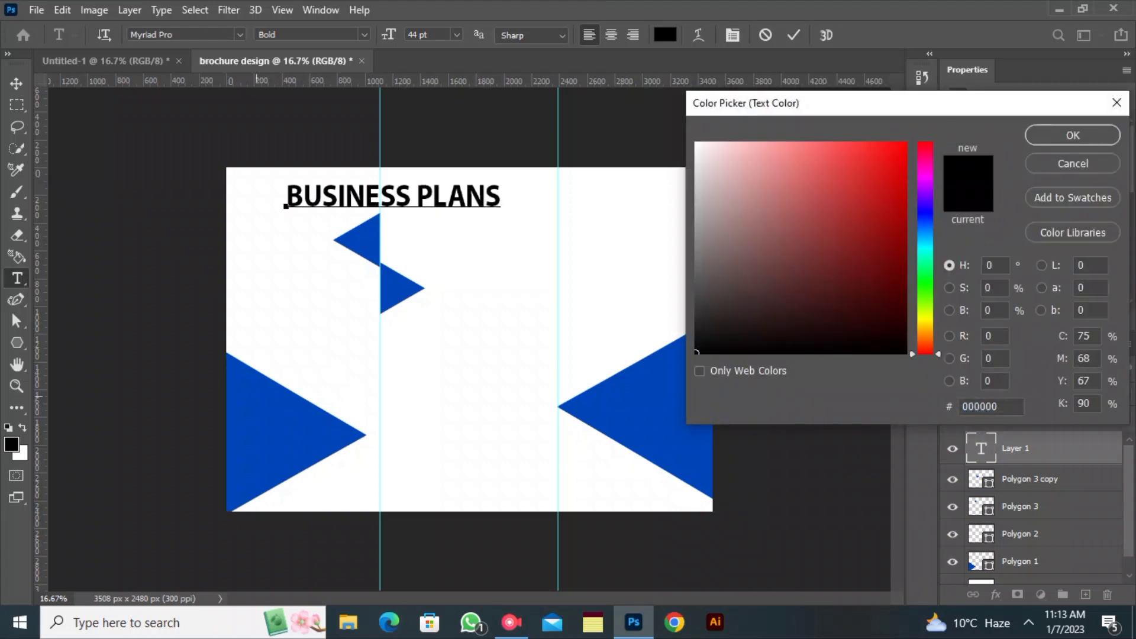
pyautogui.click(399, 289)
pyautogui.click(1073, 135)
pyautogui.click(794, 35)
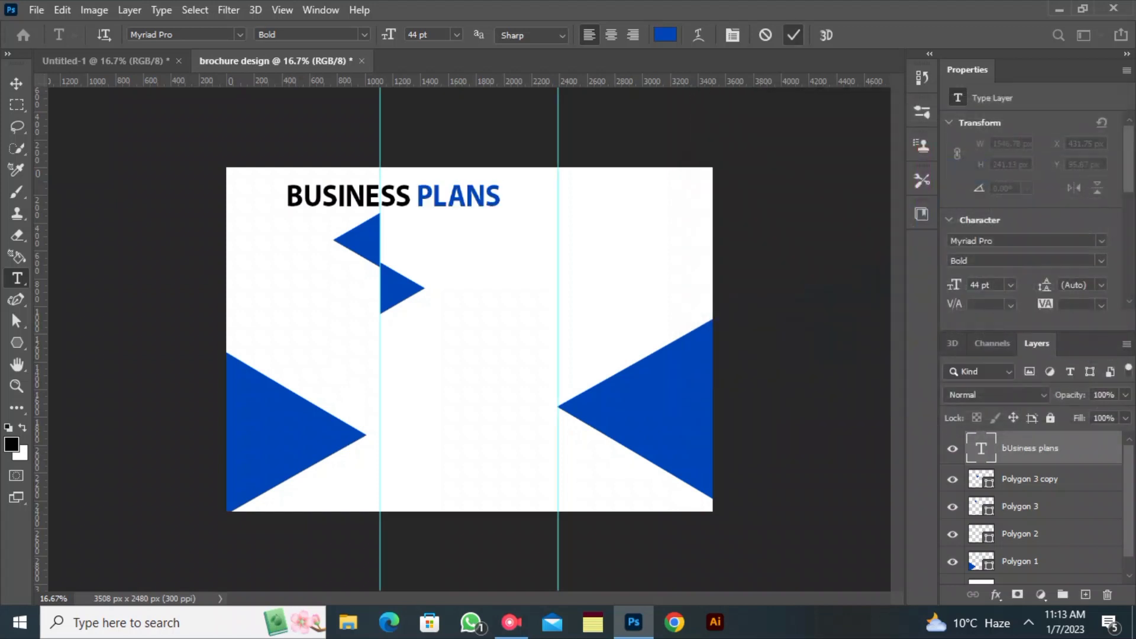
# Scale the title down to about 33 pt and move it to the top of the left panel.
pyautogui.press('v')
pyautogui.moveTo(502, 207); pyautogui.dragTo(335, 190)
pyautogui.press('Return')
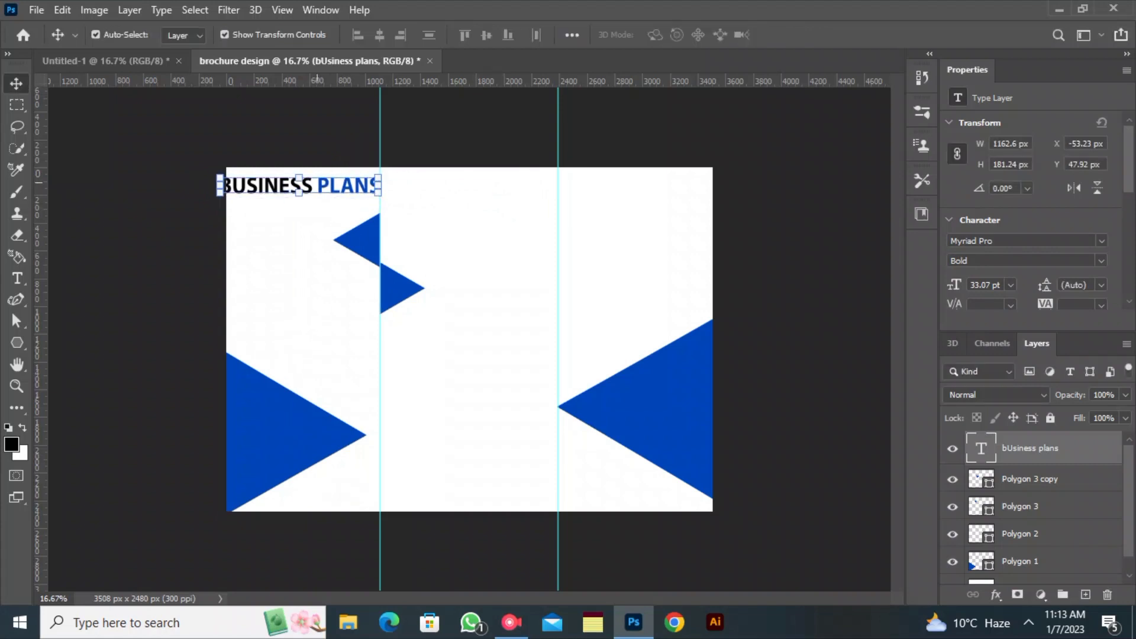
# Break the title into two lines, "BUSINESS" above "PLANS", and move it to the page's upper-left corner.
pyautogui.doubleClick(283, 188)
pyautogui.press('Return')
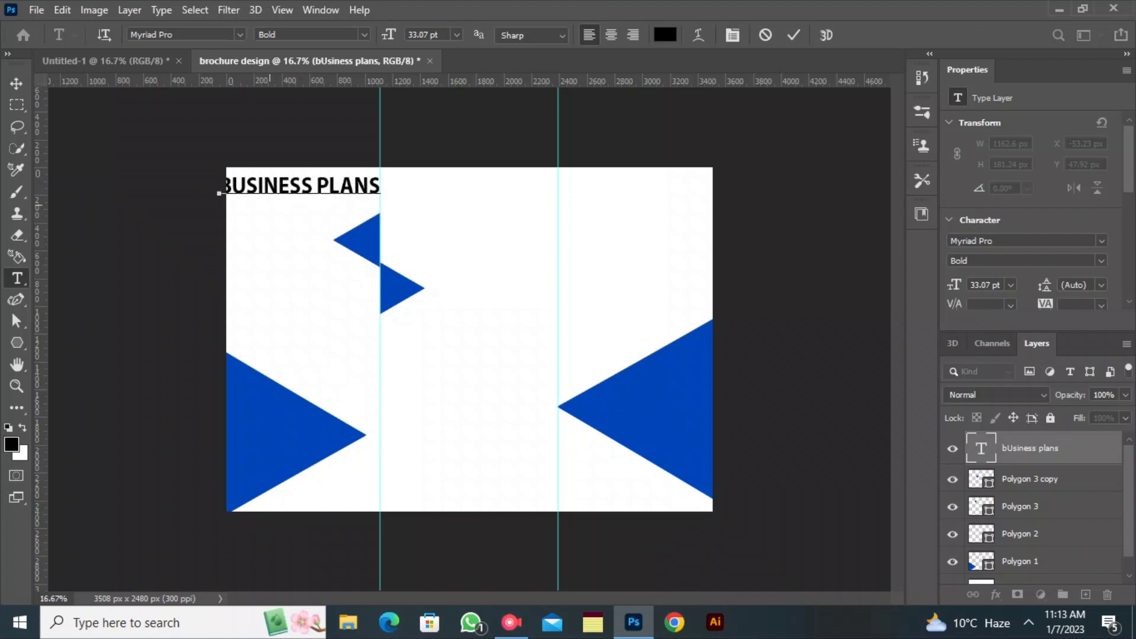
pyautogui.press('Return')
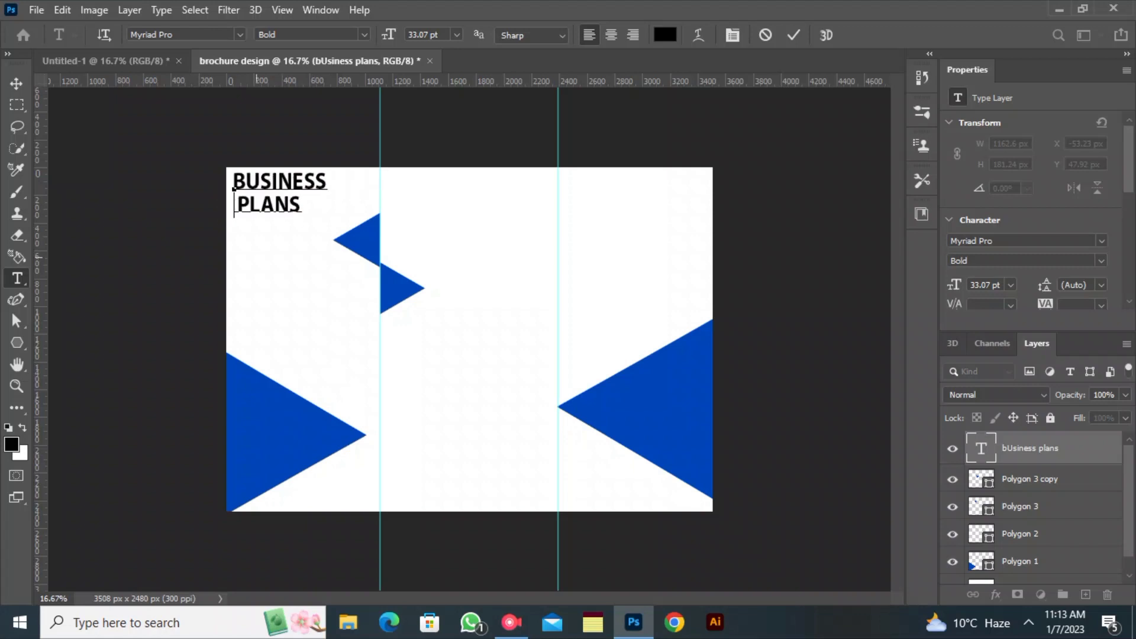
pyautogui.moveTo(249, 233); pyautogui.dragTo(247, 229)
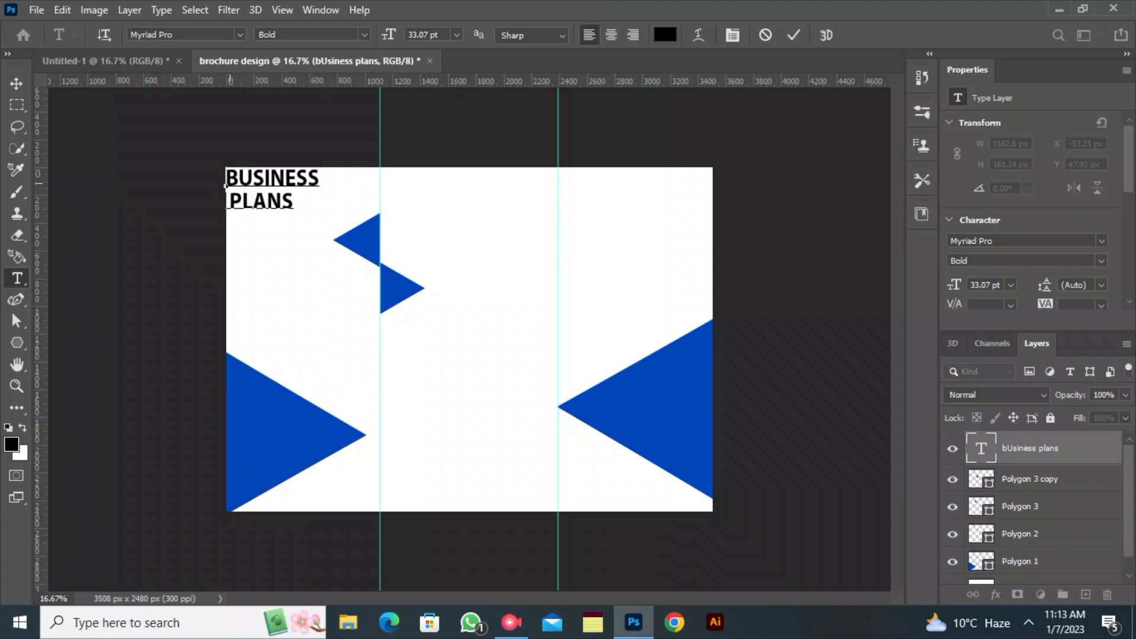
# Set the whole two-line title to 40 pt and keep it positioned in the page's upper-left corner.
pyautogui.hotkey('ctrl', 'a')
pyautogui.moveTo(389, 35); pyautogui.dragTo(397, 35)
pyautogui.moveTo(284, 199); pyautogui.dragTo(289, 201)
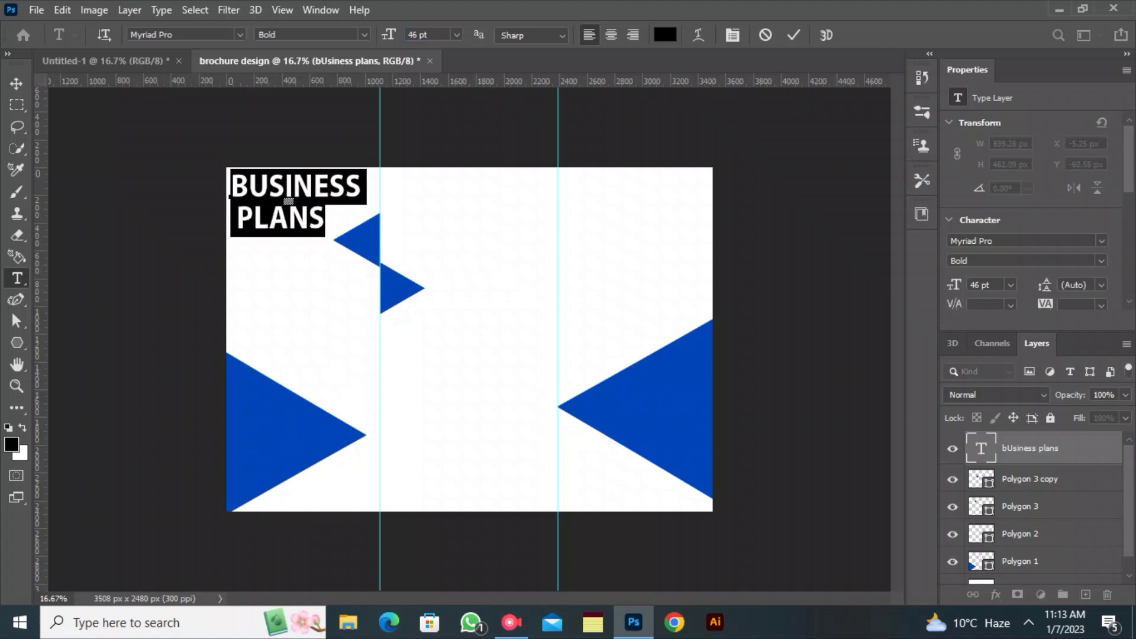
pyautogui.moveTo(389, 35); pyautogui.dragTo(384, 35)
pyautogui.moveTo(281, 271); pyautogui.dragTo(275, 264)
pyautogui.write('40')
pyautogui.press('Return')
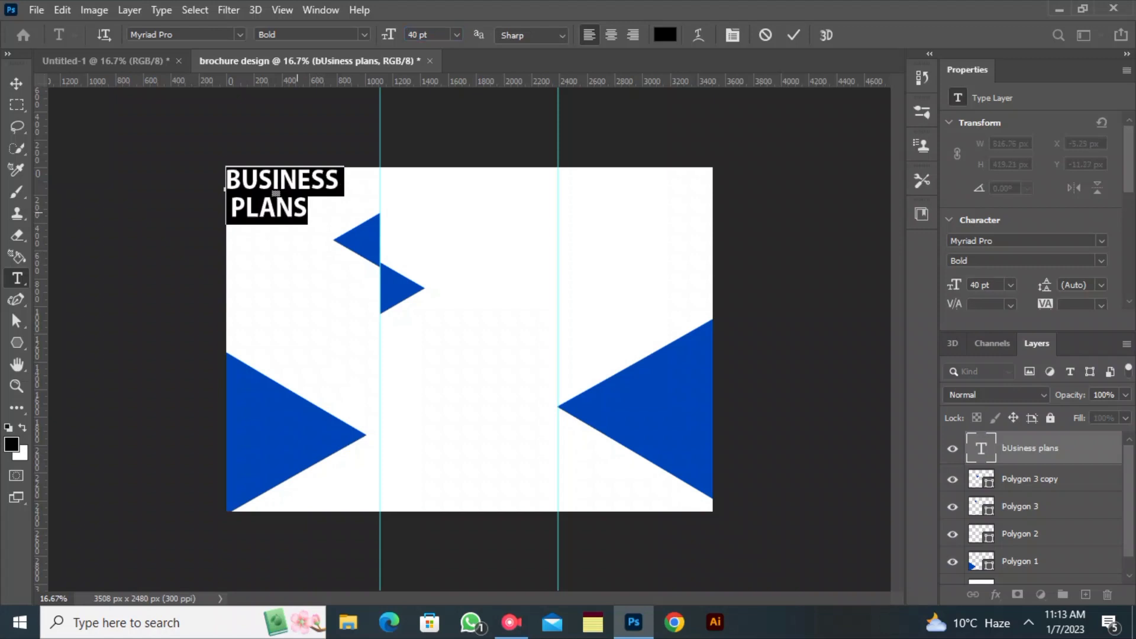
# Color the word "PLANS" in the title with the blue sampled from the large triangle in the third panel.
pyautogui.click(665, 35)
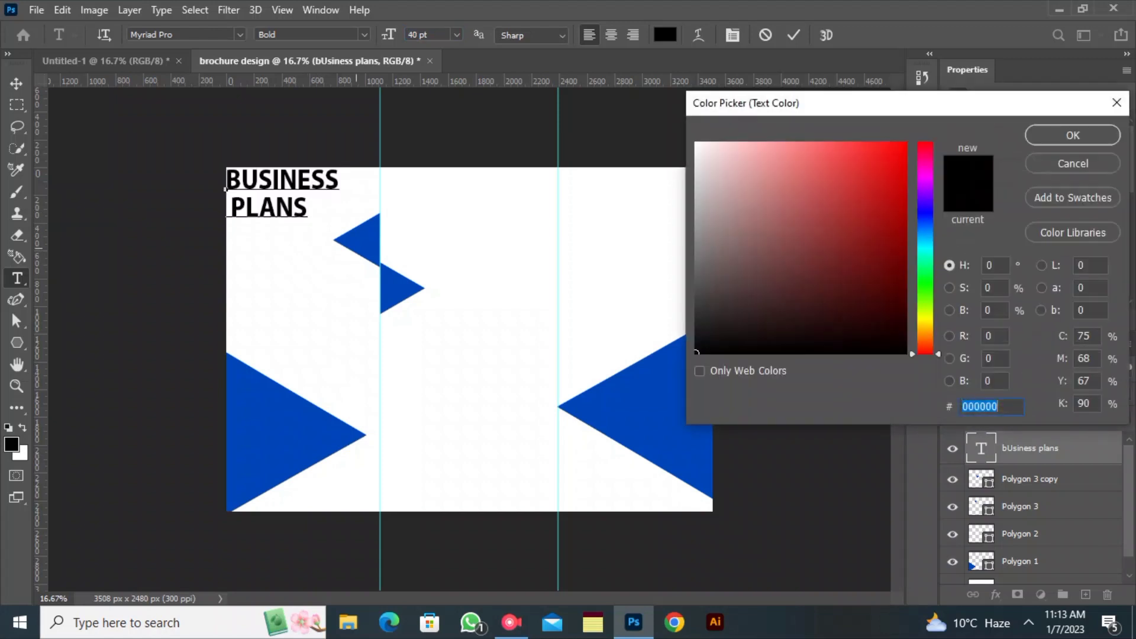
pyautogui.click(642, 408)
pyautogui.click(1068, 139)
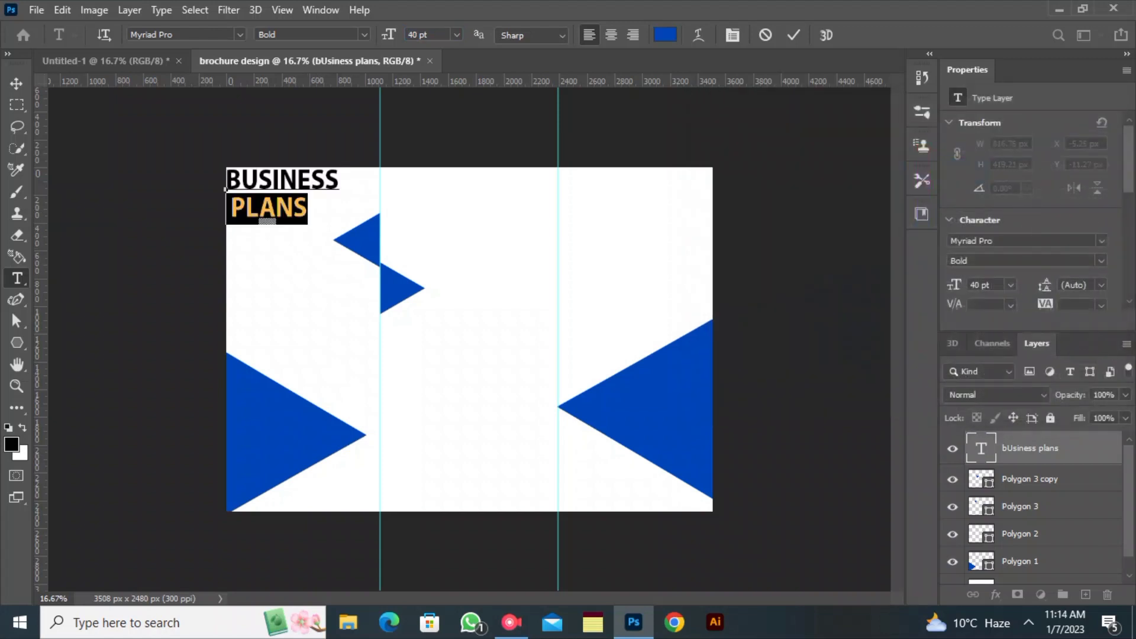
pyautogui.click(17, 83)
pyautogui.click(199, 133)
# Remove the leading space before "PLANS" so both title lines align, and nudge the title against the page's left edge.
pyautogui.click(279, 206)
pyautogui.click(230, 206)
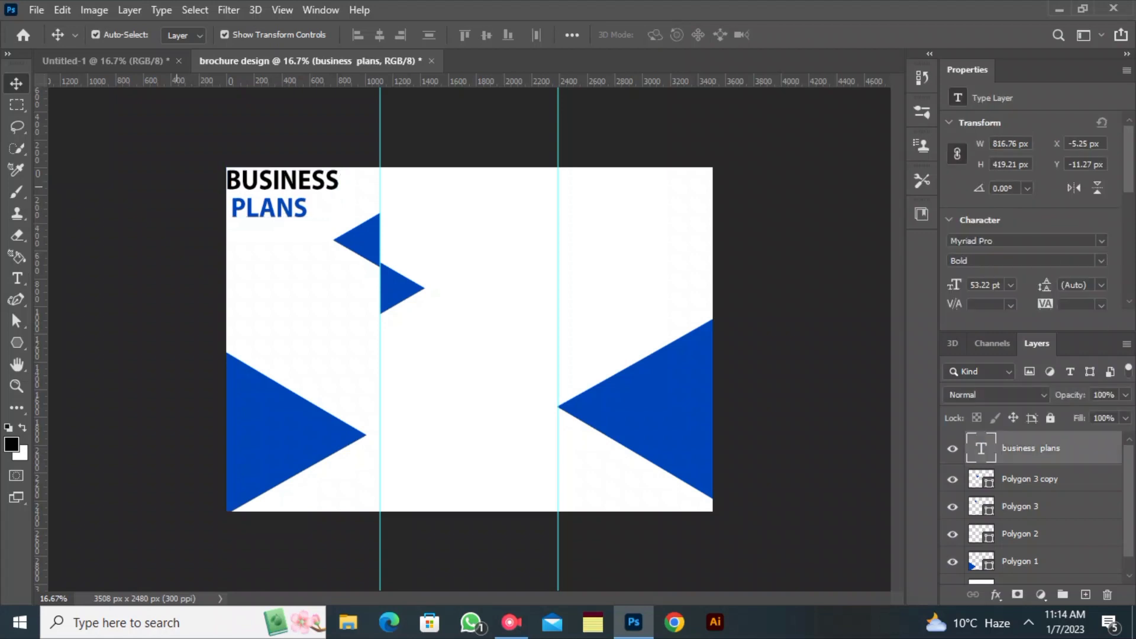
pyautogui.doubleClick(233, 205)
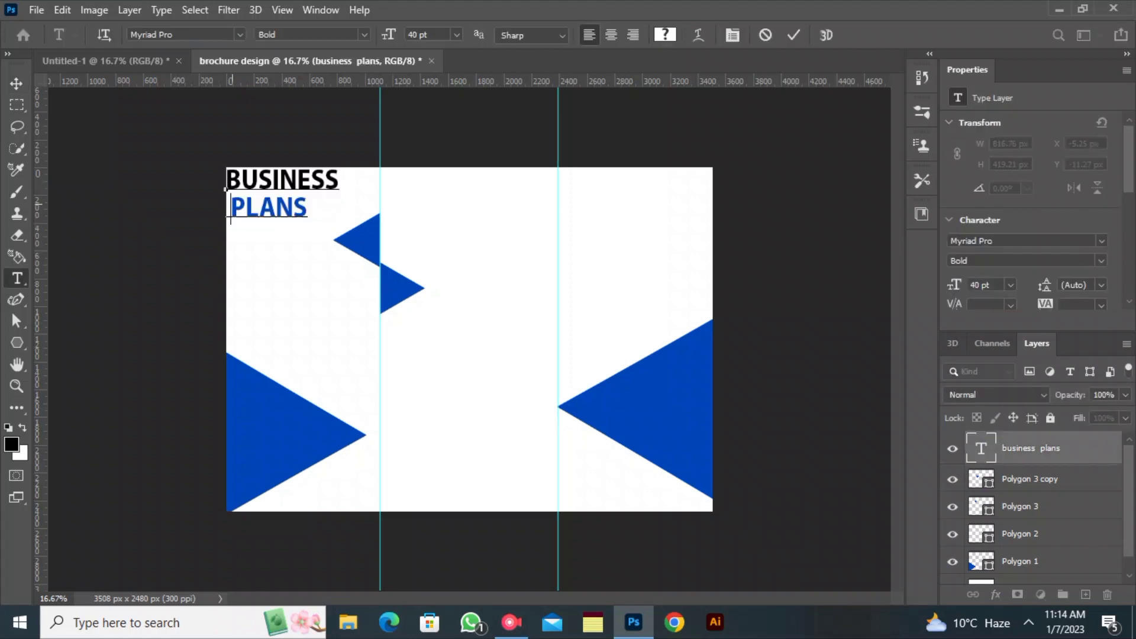
pyautogui.press('BackSpace')
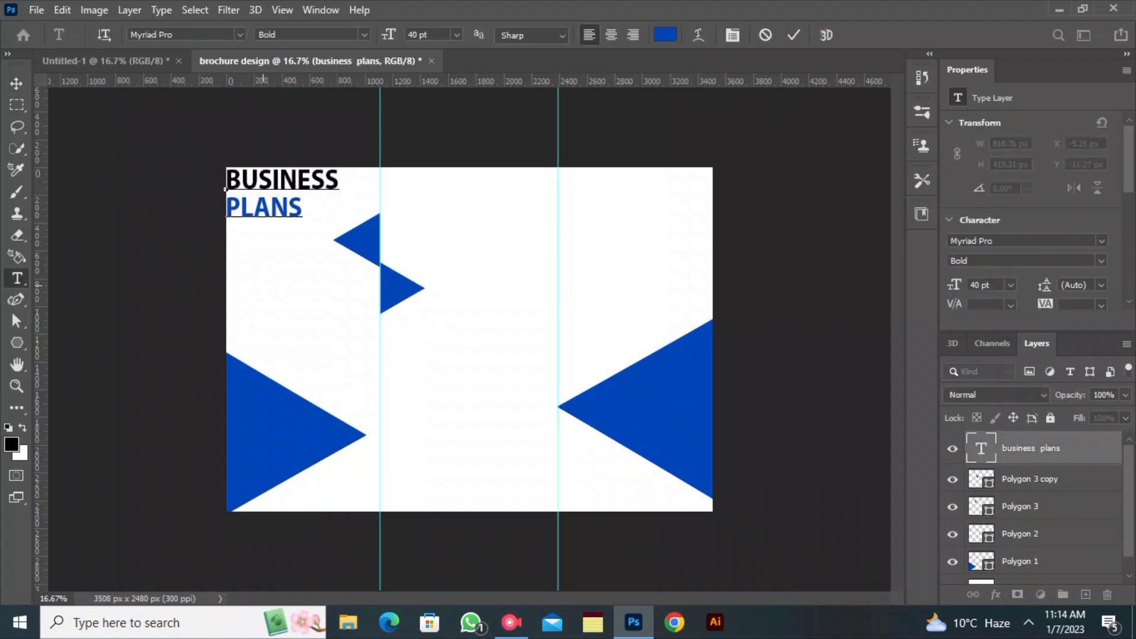
pyautogui.moveTo(263, 286); pyautogui.dragTo(264, 286)
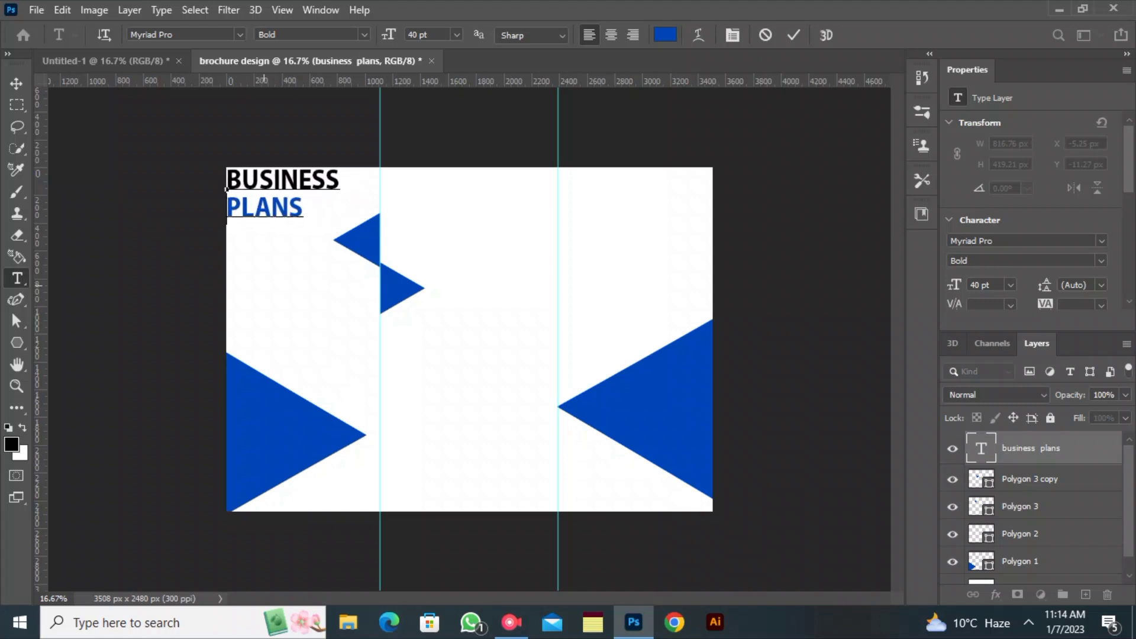
pyautogui.click(793, 35)
pyautogui.click(768, 141)
# Add a lorem ipsum text box across the first panel below the title, four lines tall, with 9 pt bold text.
pyautogui.click(16, 278)
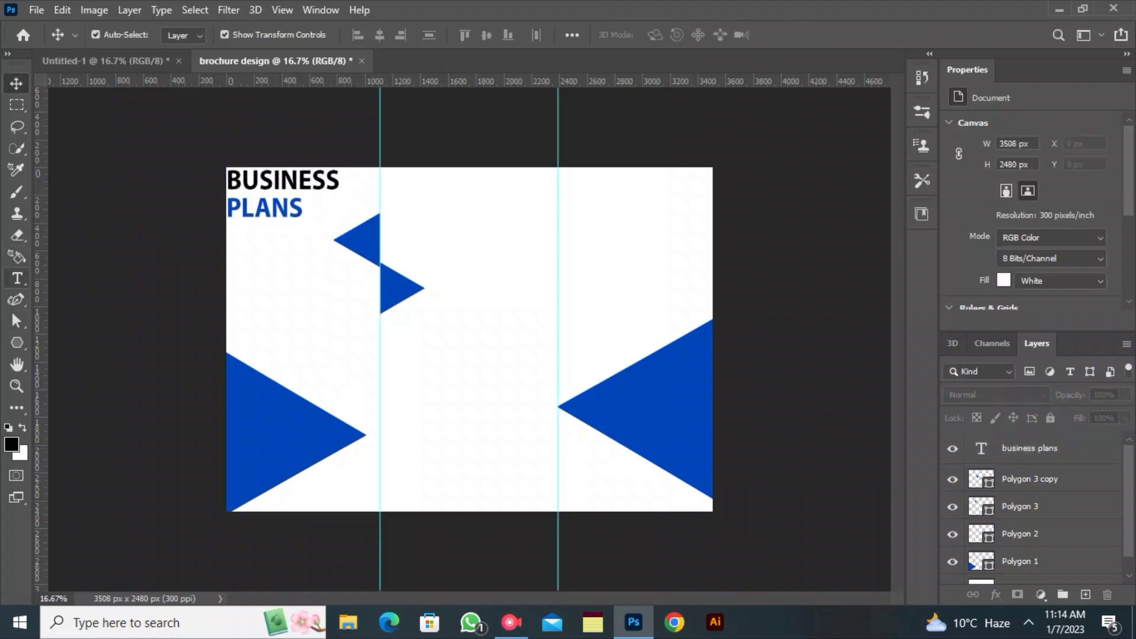
pyautogui.moveTo(227, 241); pyautogui.dragTo(381, 288)
pyautogui.moveTo(389, 35); pyautogui.dragTo(363, 35)
pyautogui.moveTo(381, 288); pyautogui.dragTo(381, 267)
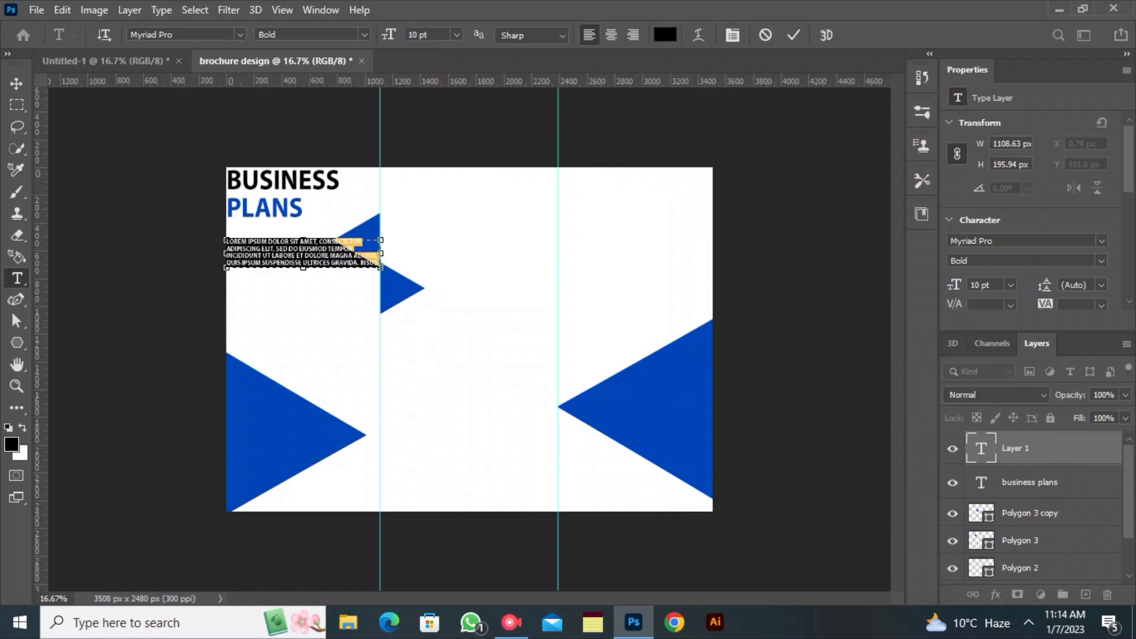
pyautogui.moveTo(388, 35); pyautogui.dragTo(388, 35)
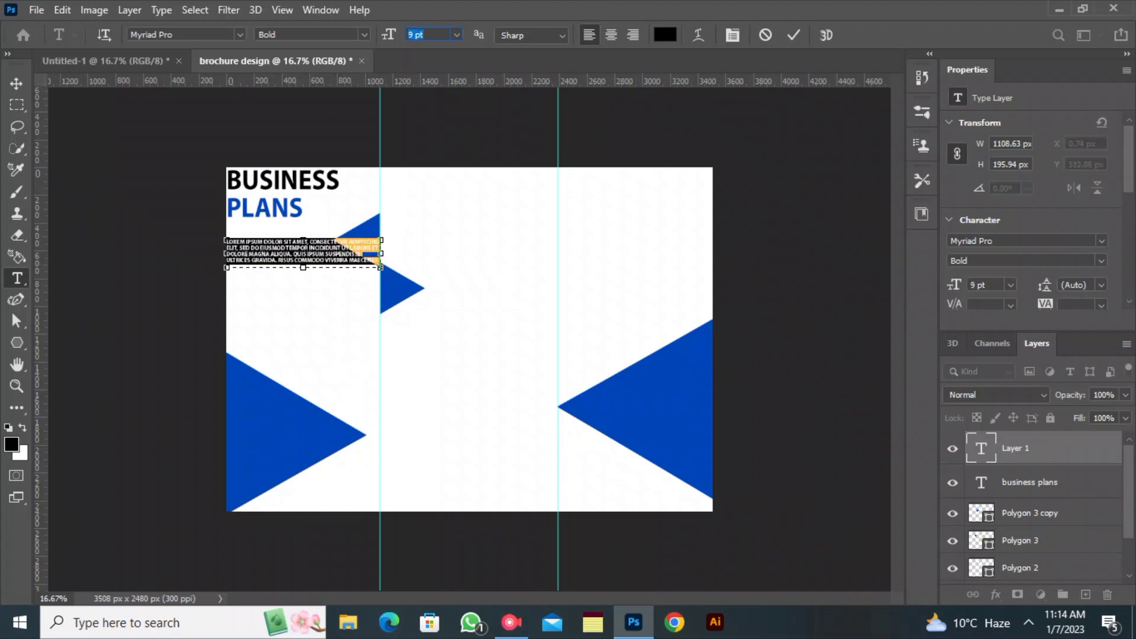
# Move the lorem ipsum paragraph down in the first panel, below the small triangle that points left.
pyautogui.click(17, 84)
pyautogui.moveTo(263, 251); pyautogui.dragTo(262, 278)
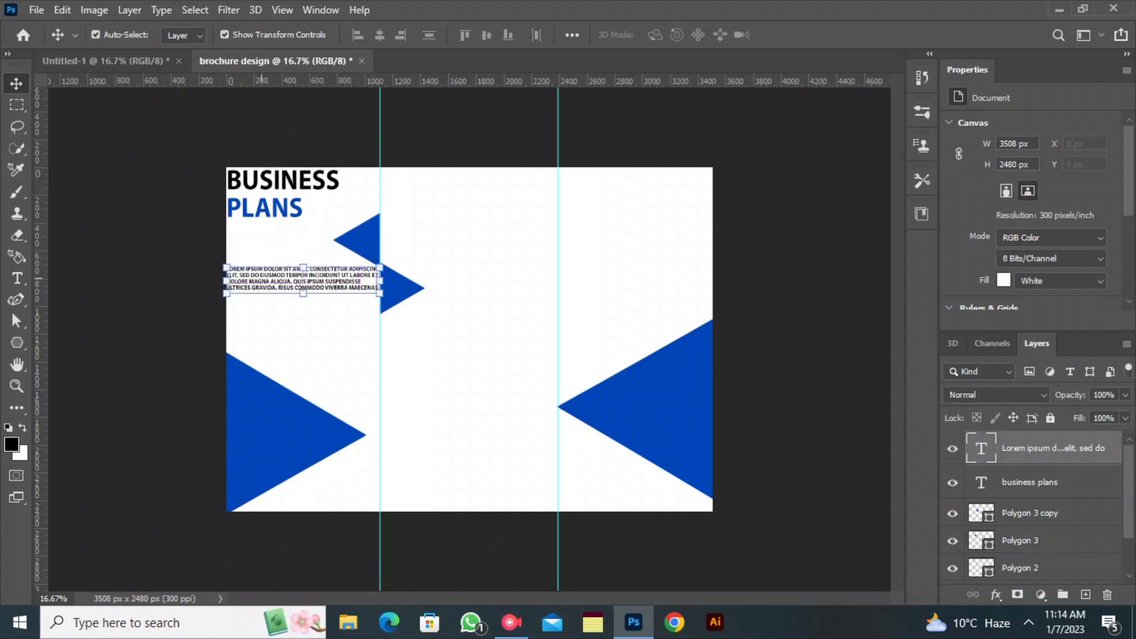
pyautogui.moveTo(327, 288); pyautogui.dragTo(328, 292)
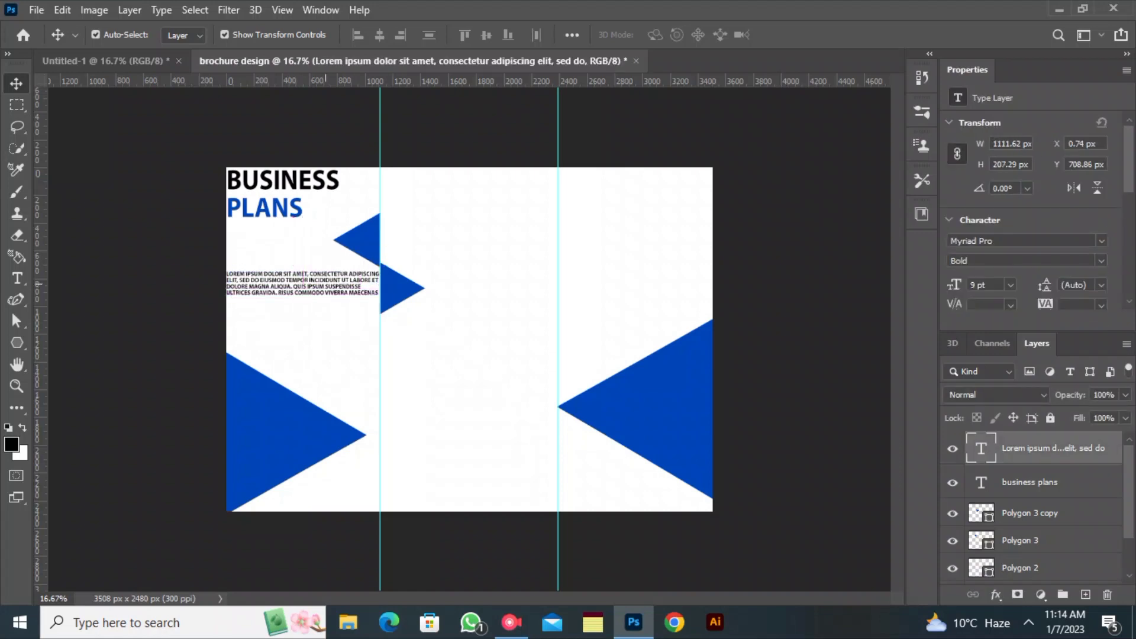
pyautogui.click(328, 293)
# Color the last two lines of the lorem ipsum paragraph with the blue sampled from the small triangle beside it.
pyautogui.press('t')
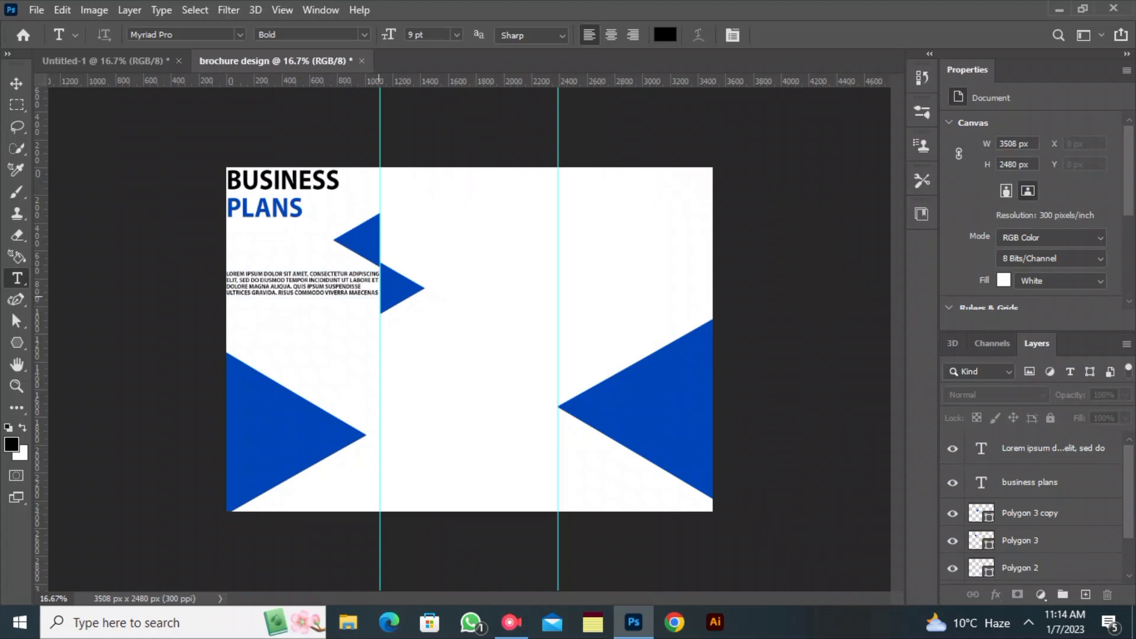
pyautogui.hotkey('ctrl', '+')
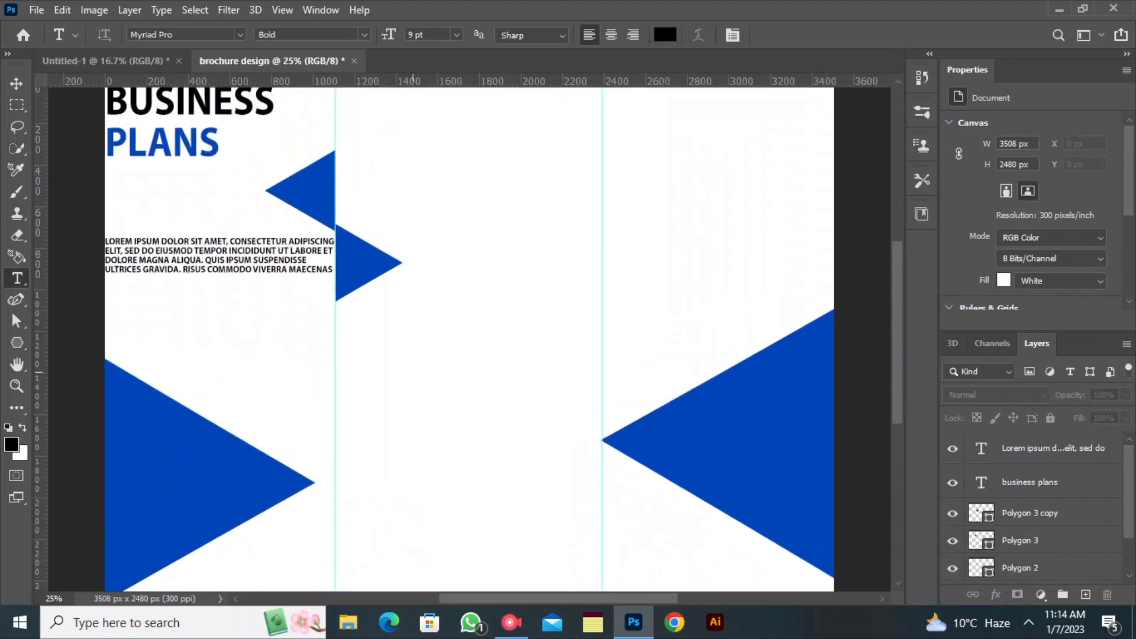
pyautogui.moveTo(335, 274); pyautogui.dragTo(116, 259)
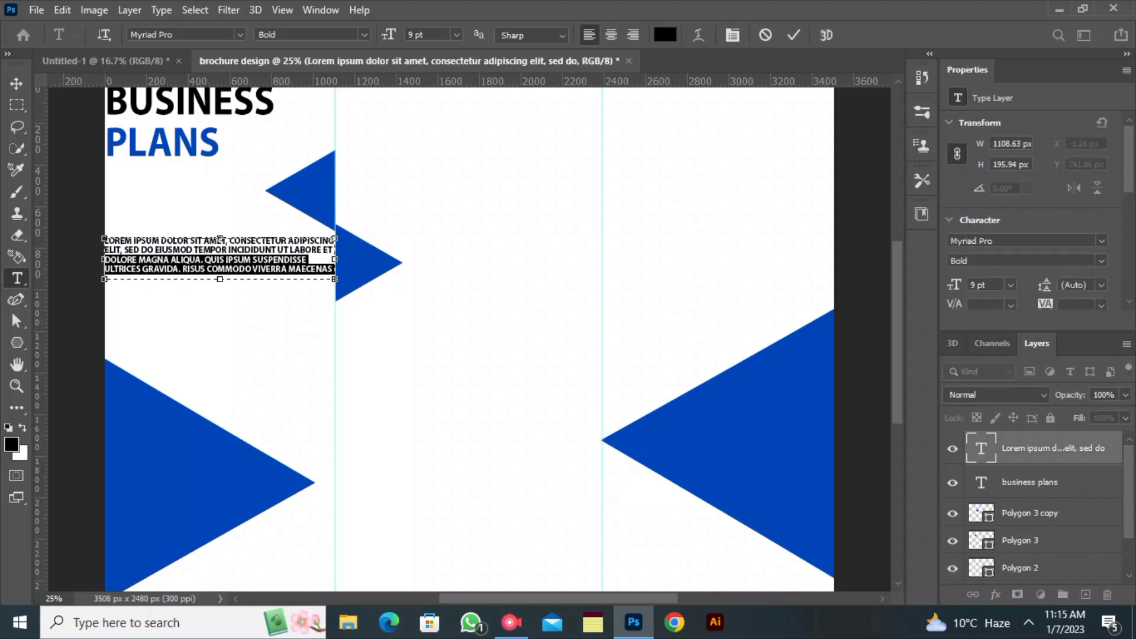
pyautogui.click(666, 34)
pyautogui.click(367, 261)
pyautogui.click(1074, 135)
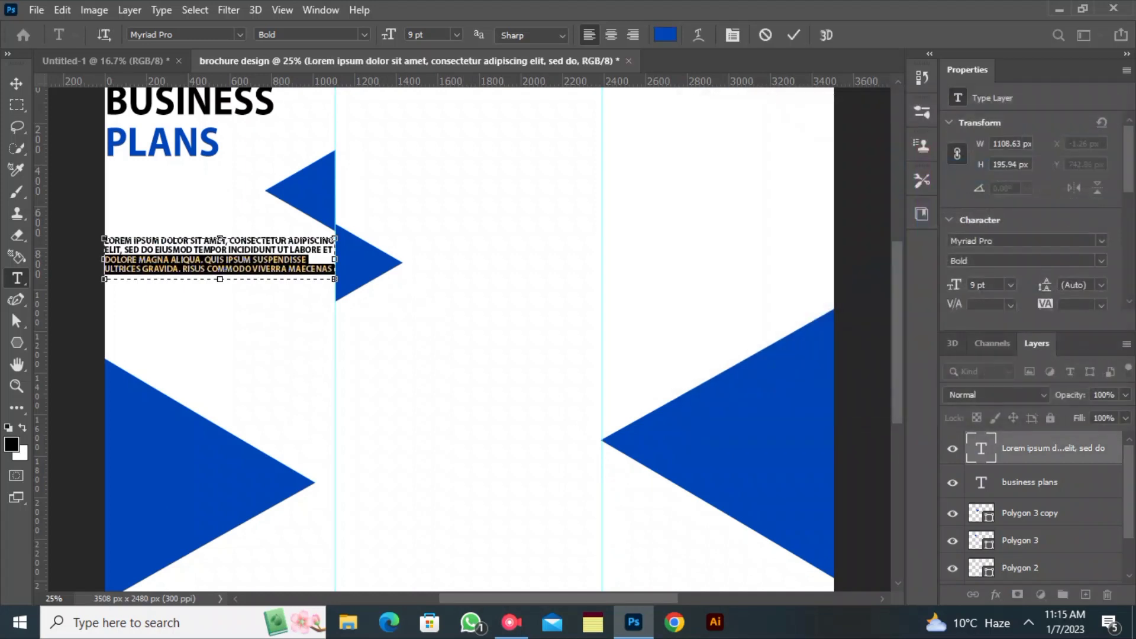
pyautogui.click(794, 35)
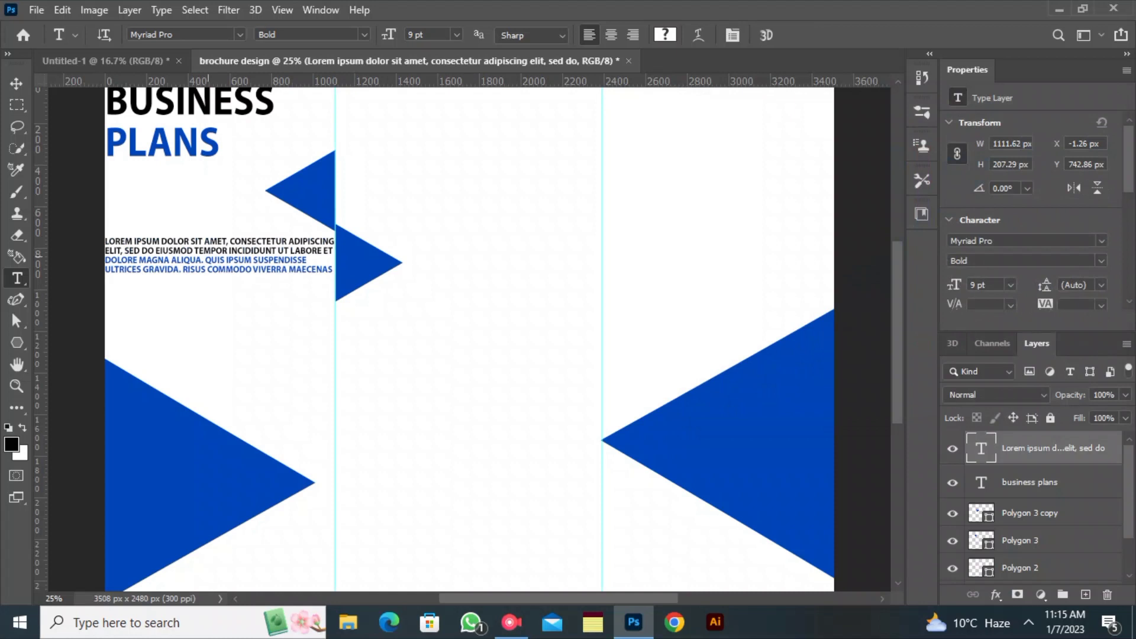
# Duplicate the lorem ipsum paragraph, place the copy below it in the first panel, and scale the copy down to about 8.83 pt.
pyautogui.press('v')
pyautogui.hotkey('ctrl', 'j')
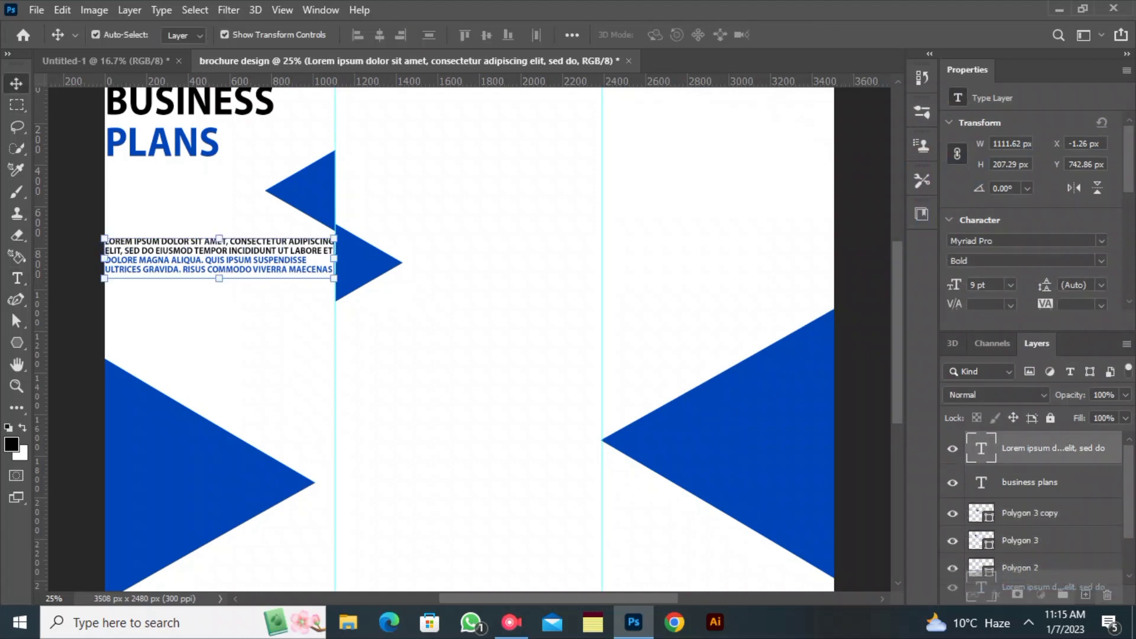
pyautogui.moveTo(231, 242); pyautogui.dragTo(232, 301)
pyautogui.moveTo(336, 339); pyautogui.dragTo(331, 339)
pyautogui.click(390, 340)
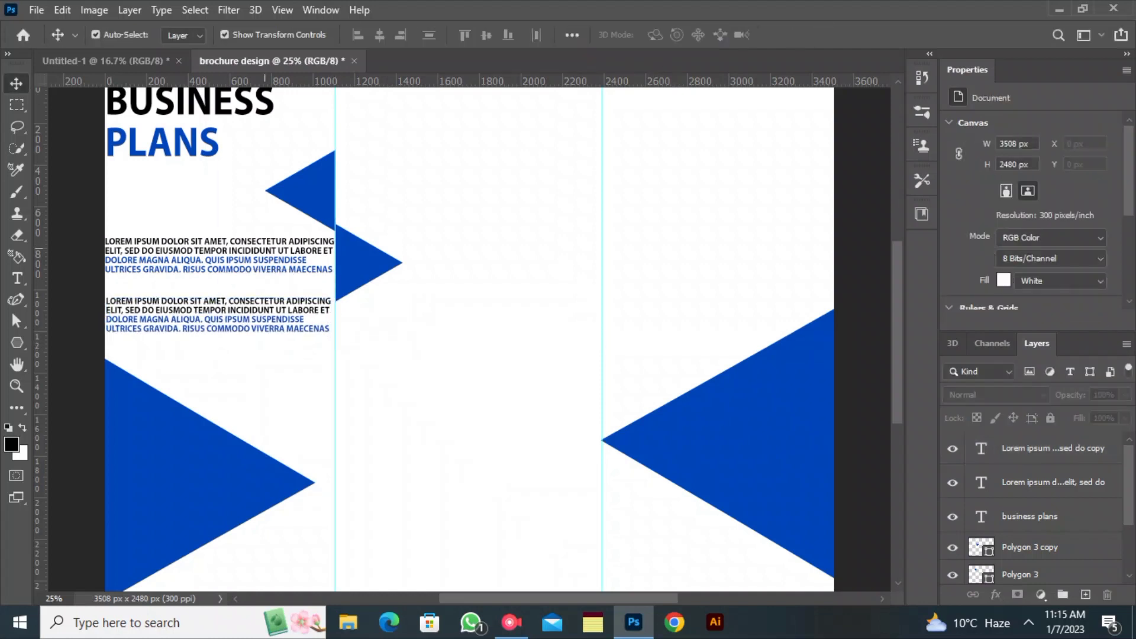
# Scale the upper lorem ipsum paragraph down to about 8.81 pt and shift it slightly up.
pyautogui.click(296, 261)
pyautogui.moveTo(336, 279); pyautogui.dragTo(283, 260)
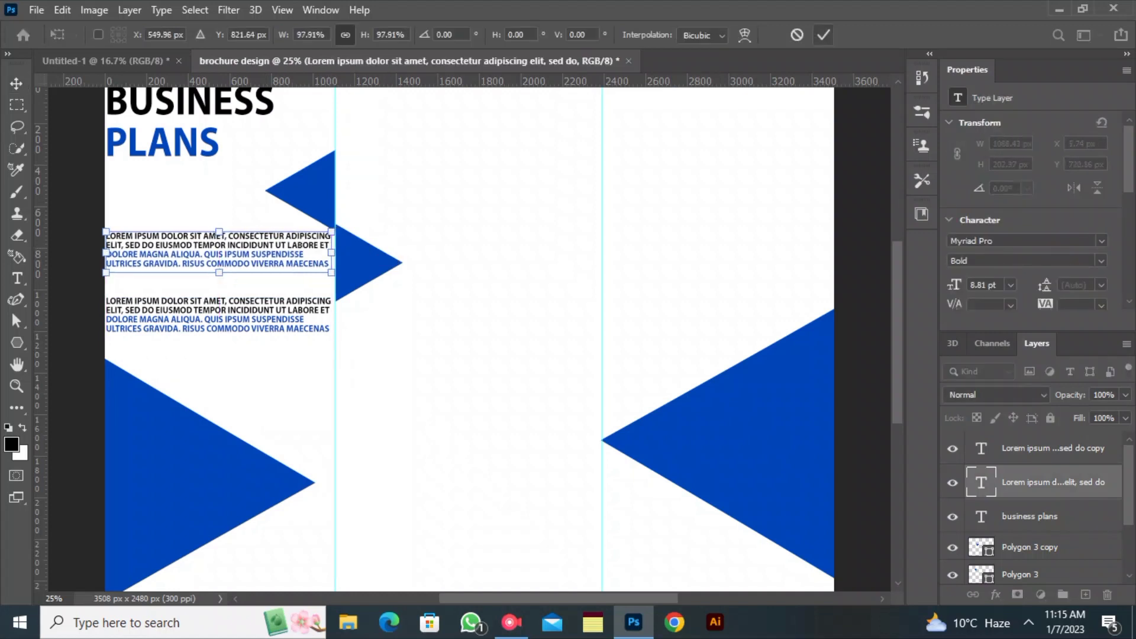
pyautogui.scroll(1, 368, 296)
pyautogui.press('Return')
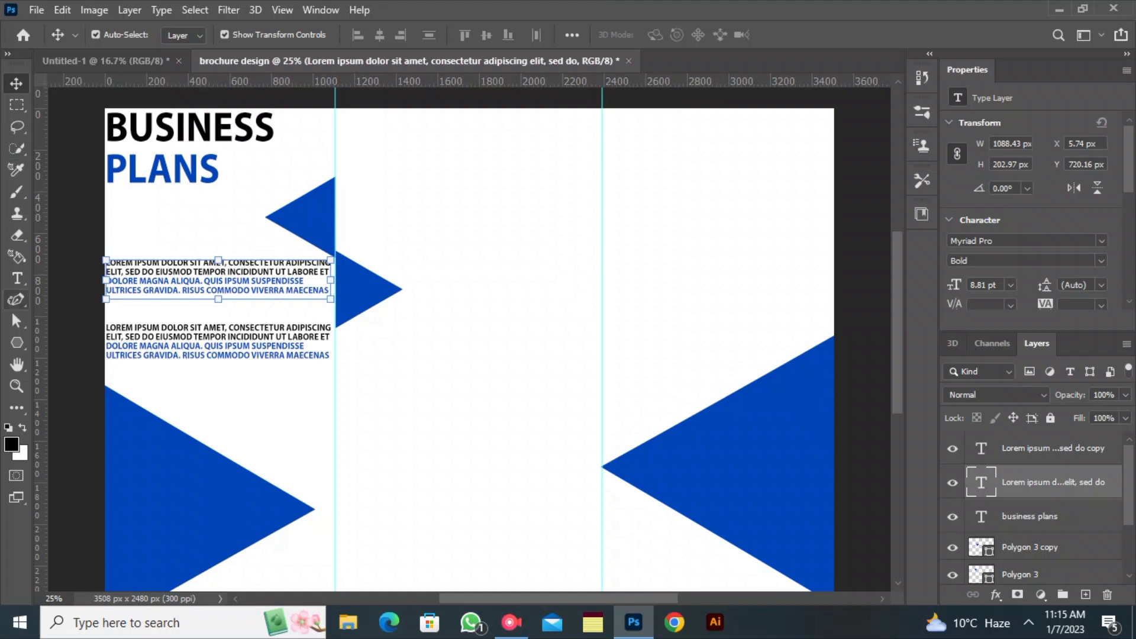
# Add the three-line heading "STRATEGIES TO PROMOT YOUR BUSINESS" at 32 pt in the middle panel's upper-left corner.
pyautogui.press('t')
pyautogui.click(402, 198)
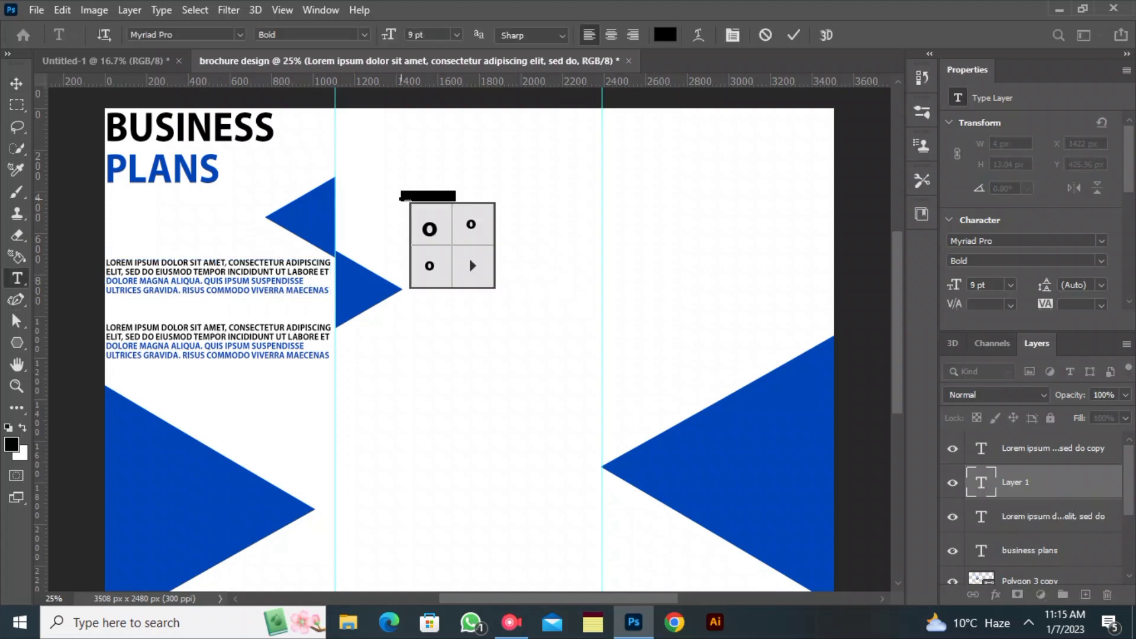
pyautogui.press('BackSpace')
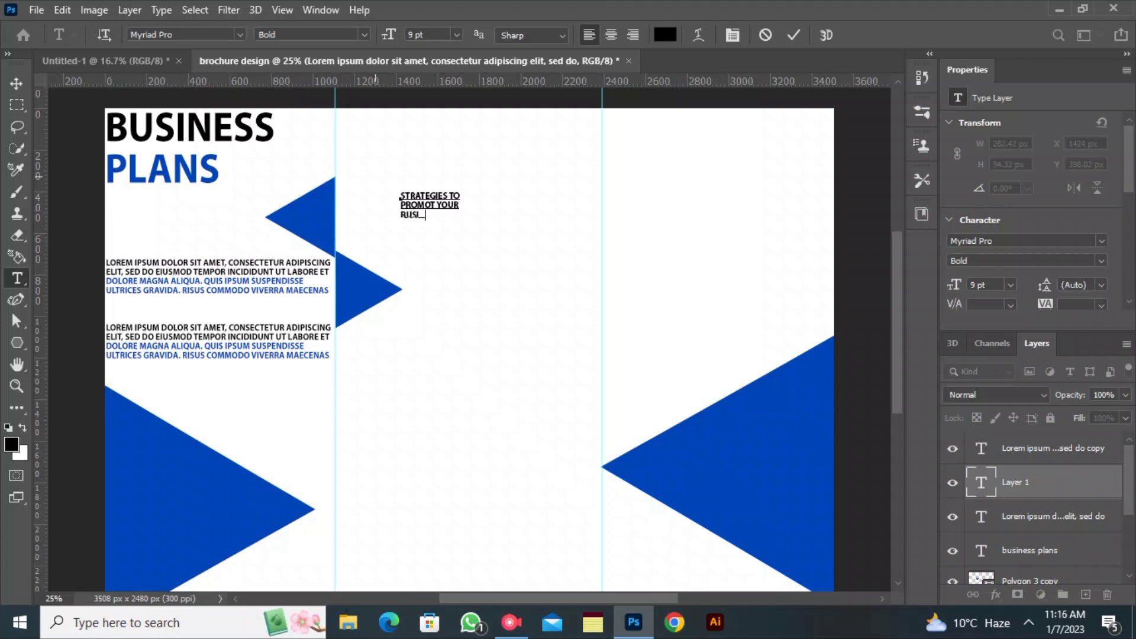
pyautogui.hotkey('ctrl', 'a')
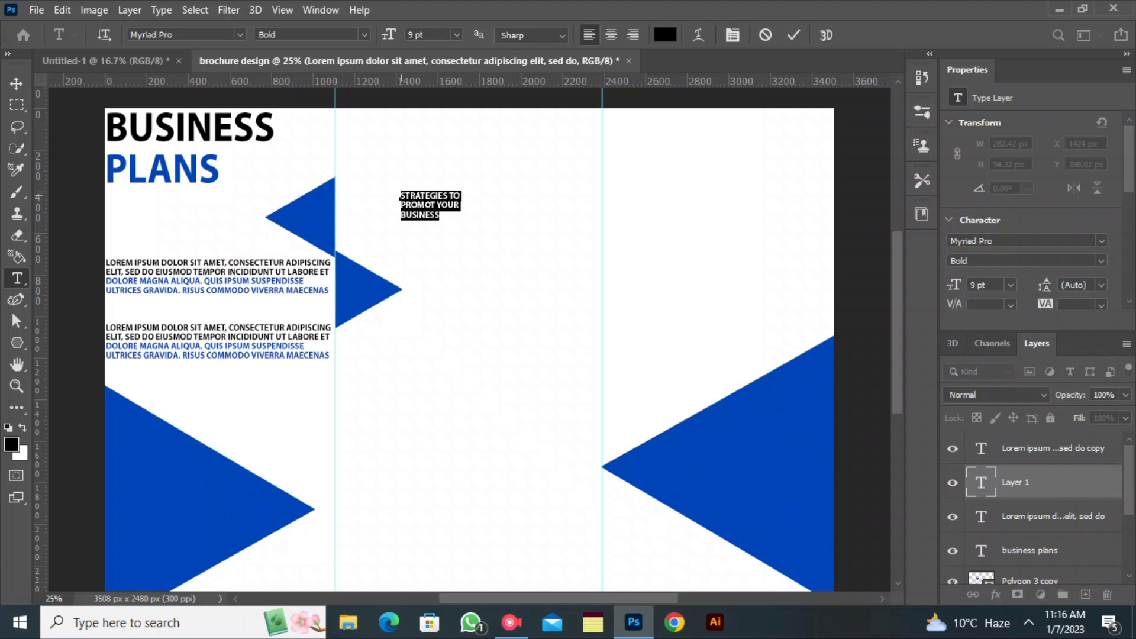
pyautogui.moveTo(388, 35)
pyautogui.mouseDown()
pyautogui.moveTo(411, 34)
pyautogui.moveTo(402, 35)
pyautogui.mouseUp()
pyautogui.moveTo(469, 397); pyautogui.dragTo(398, 341)
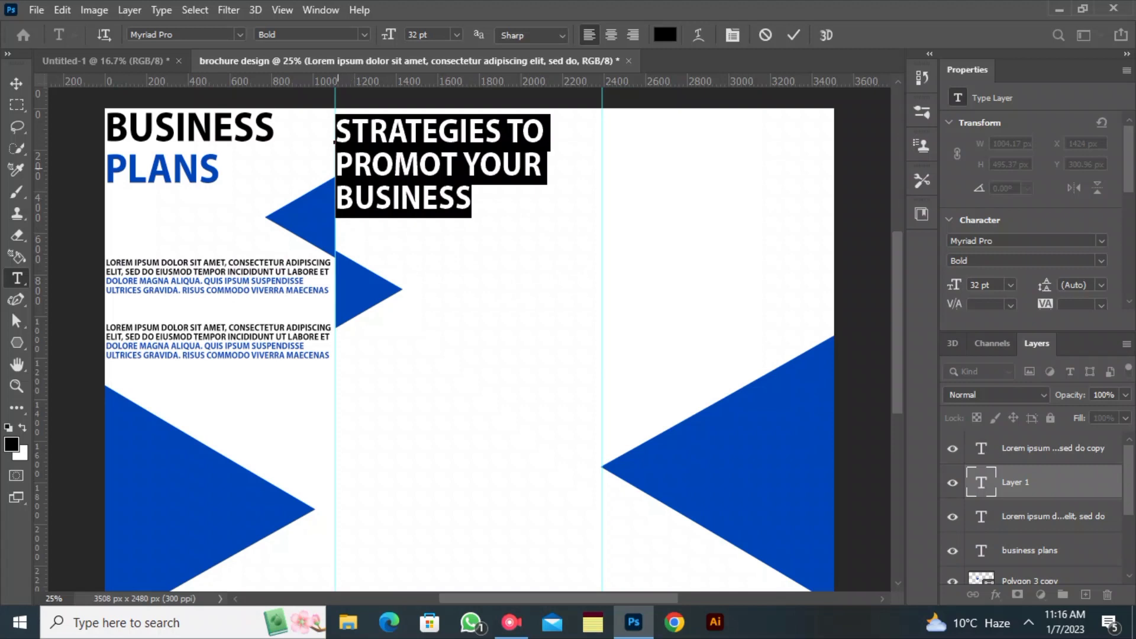
# Color the words "YOUR BUSINESS" in the middle heading with the blue sampled from the large triangle in the third panel.
pyautogui.moveTo(463, 164); pyautogui.dragTo(525, 207)
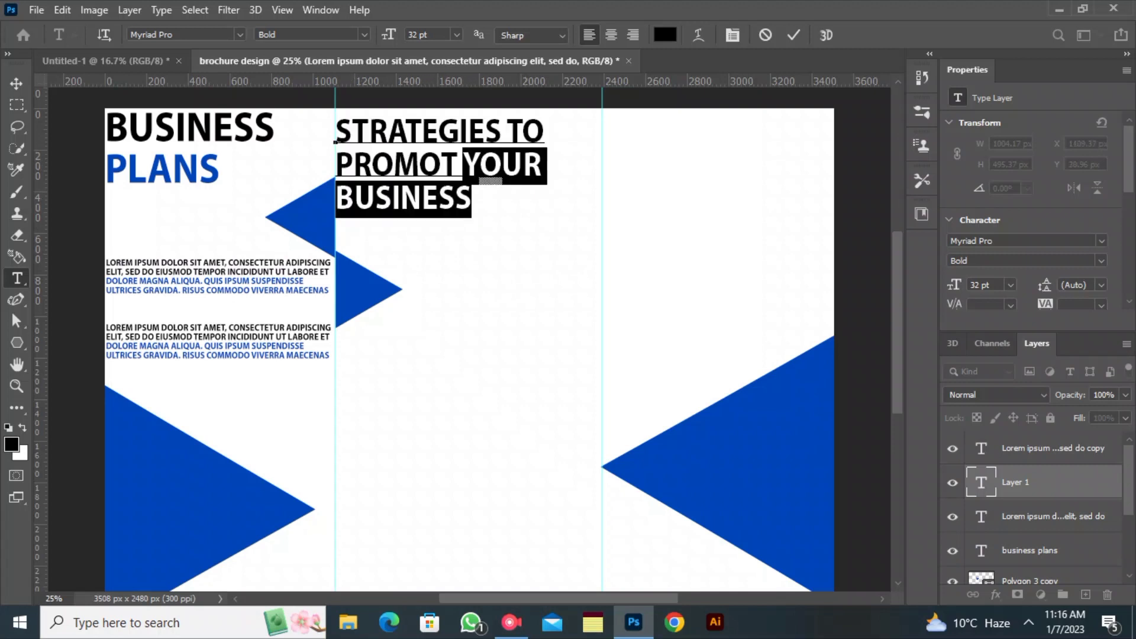
pyautogui.click(665, 34)
pyautogui.click(699, 474)
pyautogui.click(1073, 135)
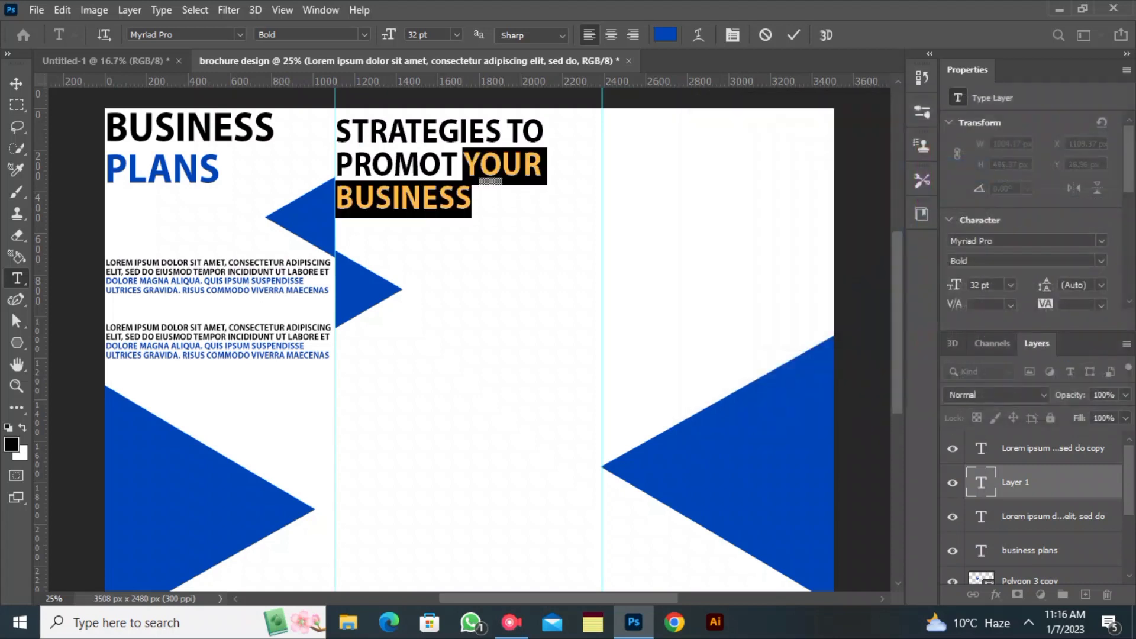
pyautogui.click(794, 35)
pyautogui.press('v')
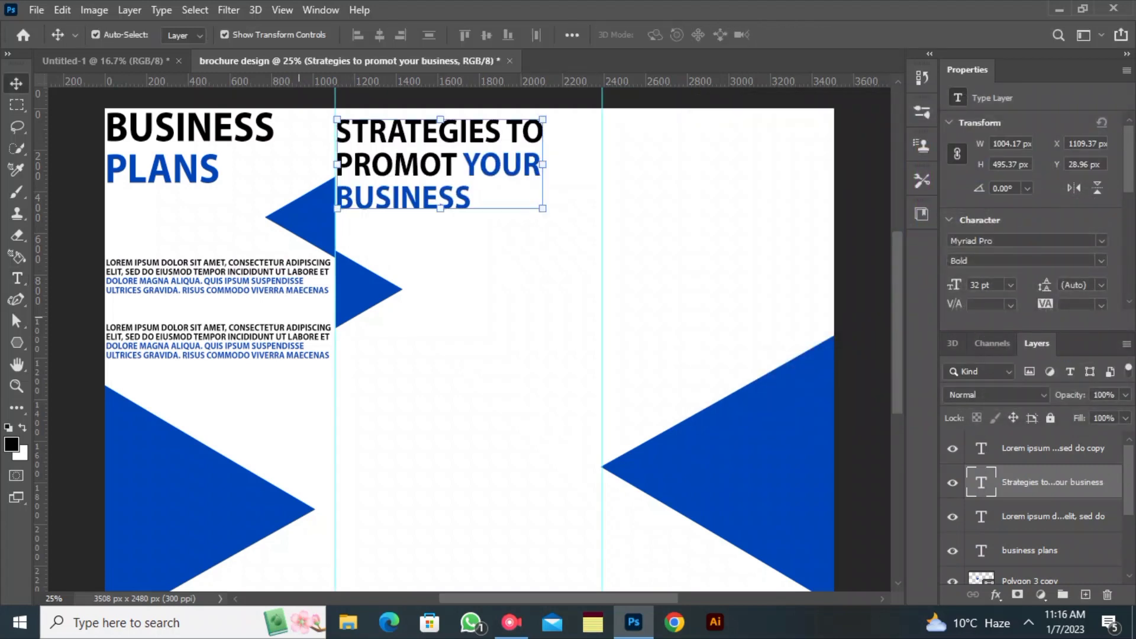
pyautogui.moveTo(364, 276)
pyautogui.mouseDown()
pyautogui.moveTo(358, 227)
pyautogui.moveTo(354, 292)
pyautogui.mouseUp()
pyautogui.click(433, 373)
# Stack three copies of the first panel's lower paragraph in the middle panel, and shift the original slightly up.
pyautogui.scroll(-1, 433, 373)
pyautogui.scroll(-1, 433, 373)
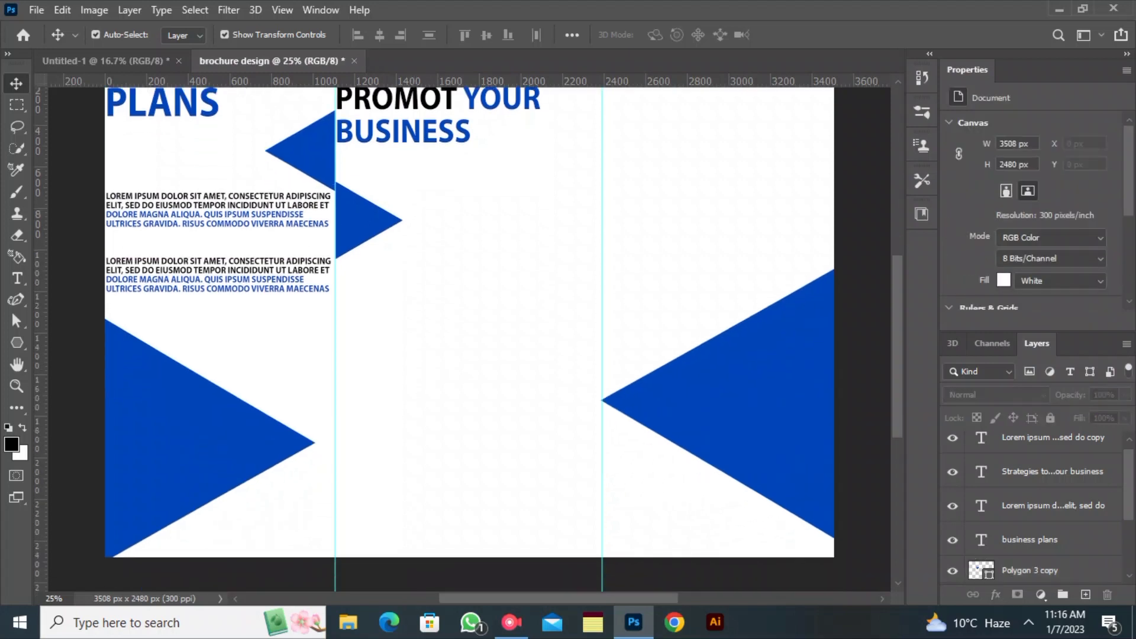
pyautogui.click(216, 260)
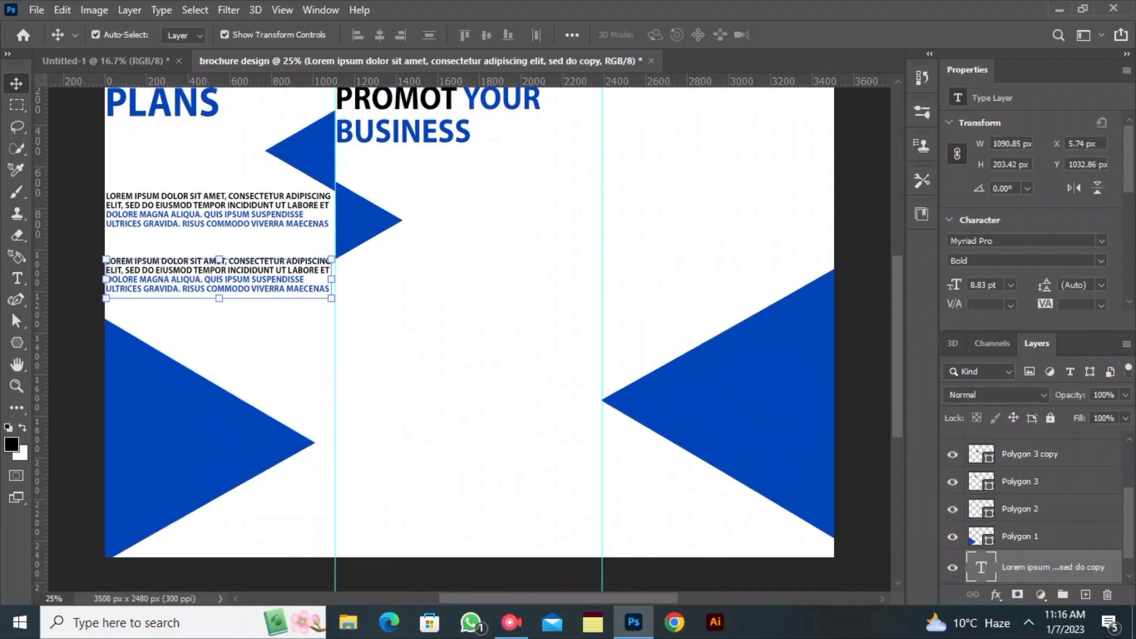
pyautogui.hotkey('ctrl', 'j')
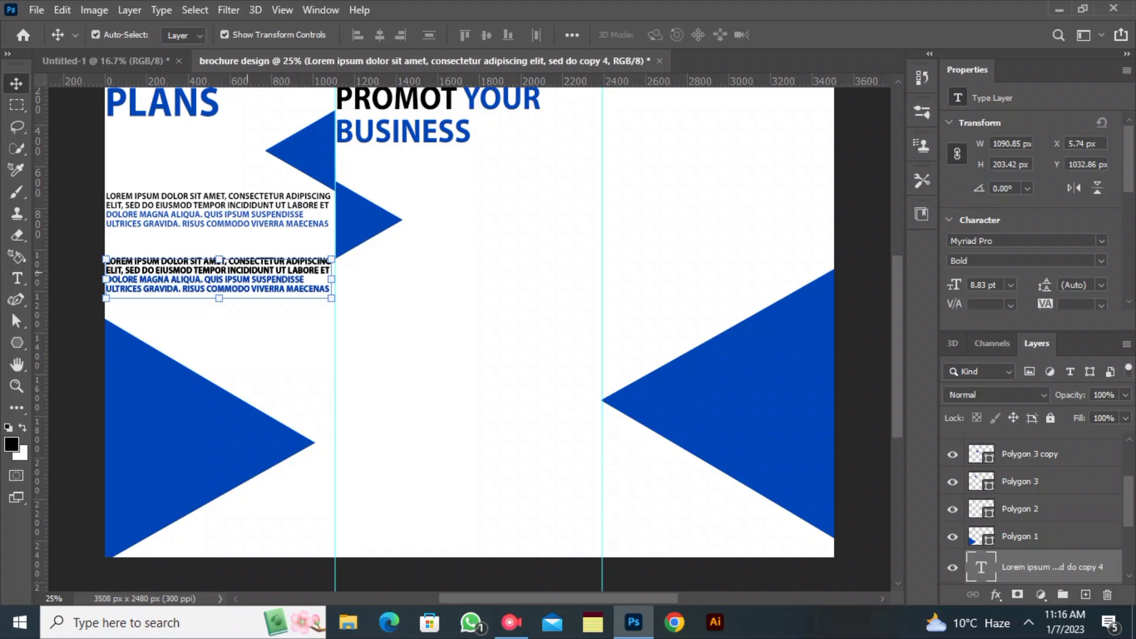
pyautogui.moveTo(248, 264); pyautogui.dragTo(486, 422)
pyautogui.moveTo(386, 433); pyautogui.dragTo(399, 414)
pyautogui.moveTo(259, 265)
pyautogui.mouseDown()
pyautogui.moveTo(269, 283)
pyautogui.moveTo(256, 255)
pyautogui.moveTo(253, 283)
pyautogui.mouseUp()
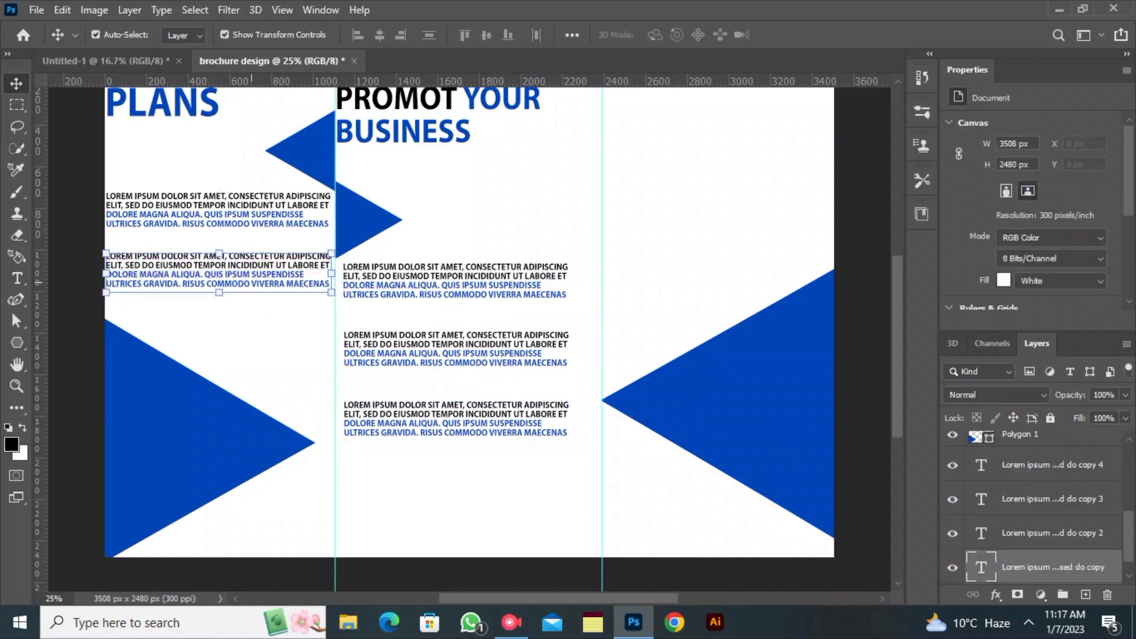
# Duplicate the lowest paragraph in the middle panel and place the copy below it as a fourth block.
pyautogui.click(460, 426)
pyautogui.hotkey('ctrl', 'j')
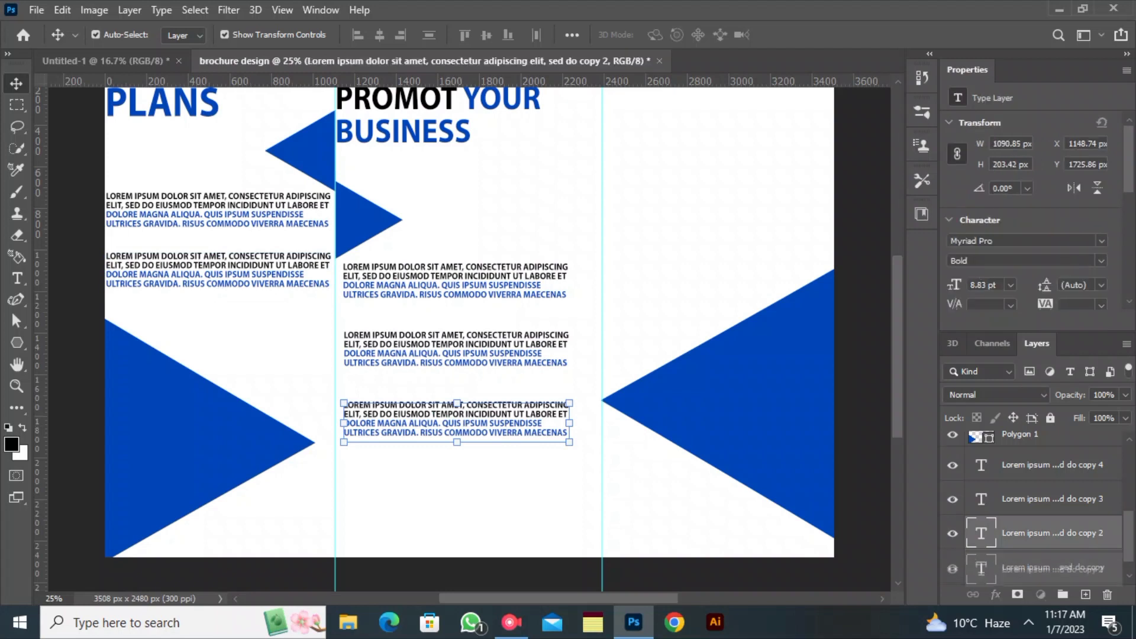
pyautogui.moveTo(456, 405); pyautogui.dragTo(454, 483)
# Add the three-line heading "CREATIVE MARKETING AGENCY" at 35 pt in the upper part of the third panel.
pyautogui.scroll(3, 454, 483)
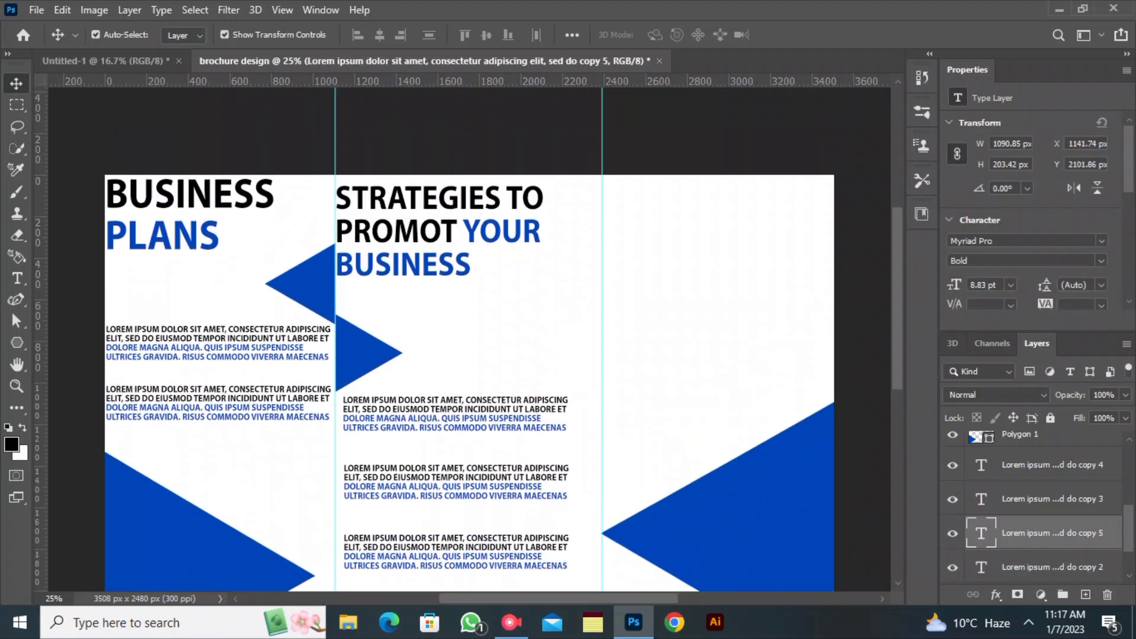
pyautogui.press('t')
pyautogui.click(629, 240)
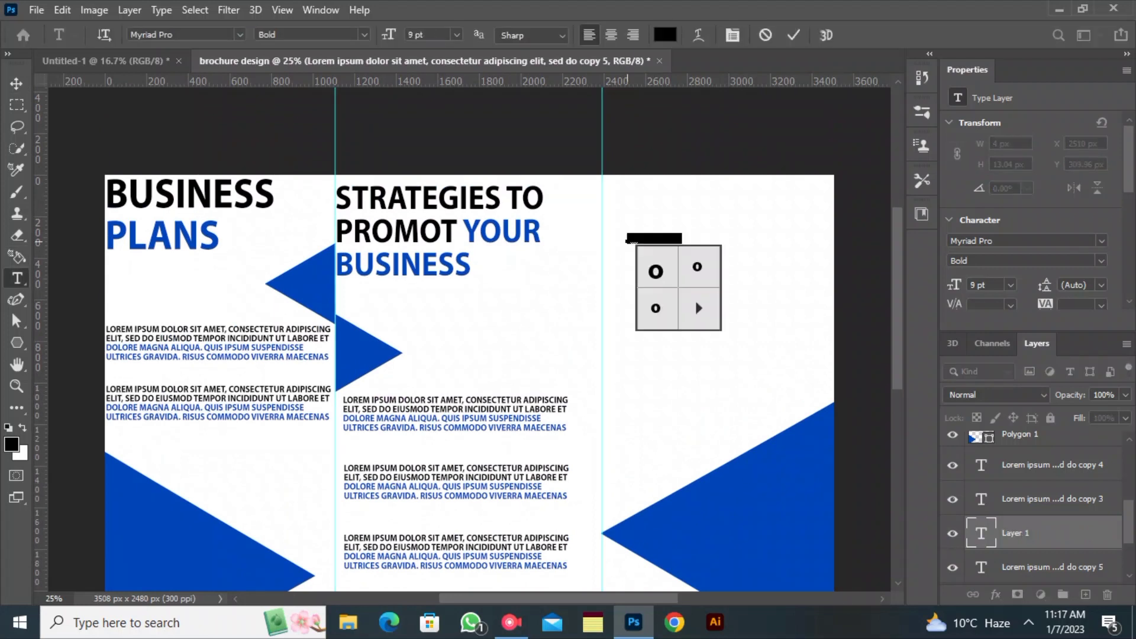
pyautogui.write('CREATIVE')
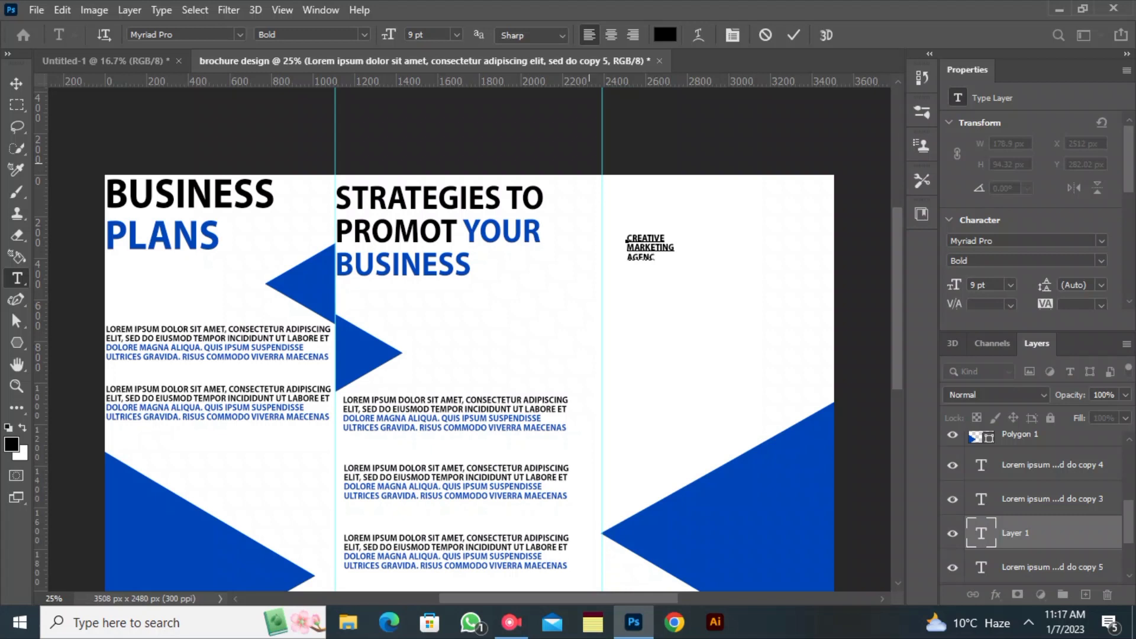
pyautogui.hotkey('ctrl', 'a')
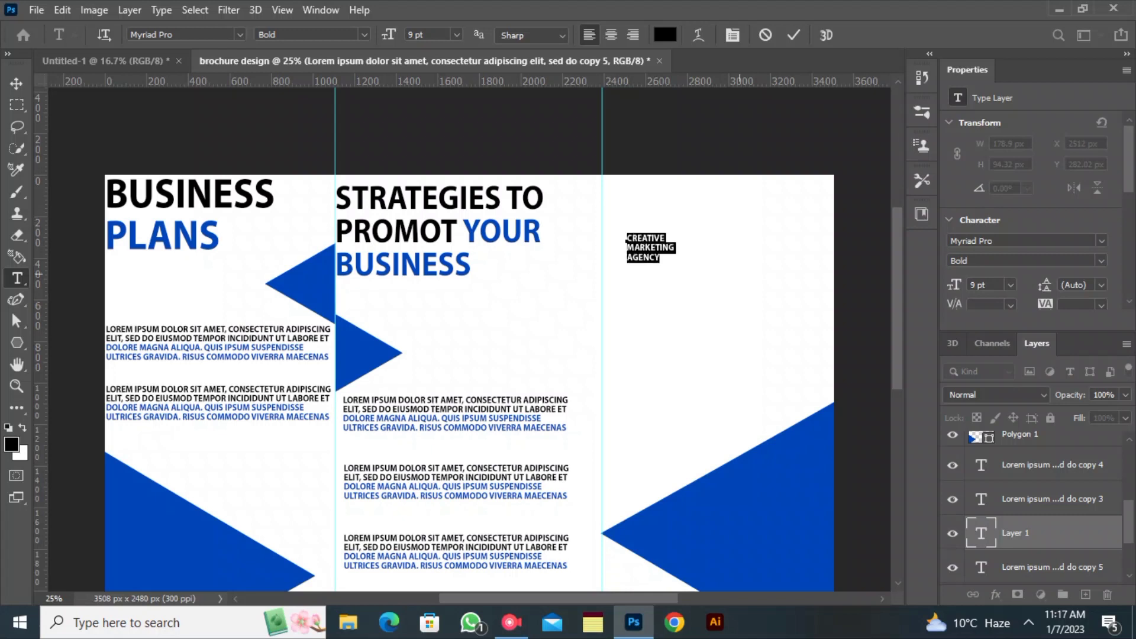
pyautogui.moveTo(389, 35); pyautogui.dragTo(410, 35)
# Color the word "AGENCY" in the third panel's heading with the blue 0045b6.
pyautogui.moveTo(627, 303); pyautogui.dragTo(753, 303)
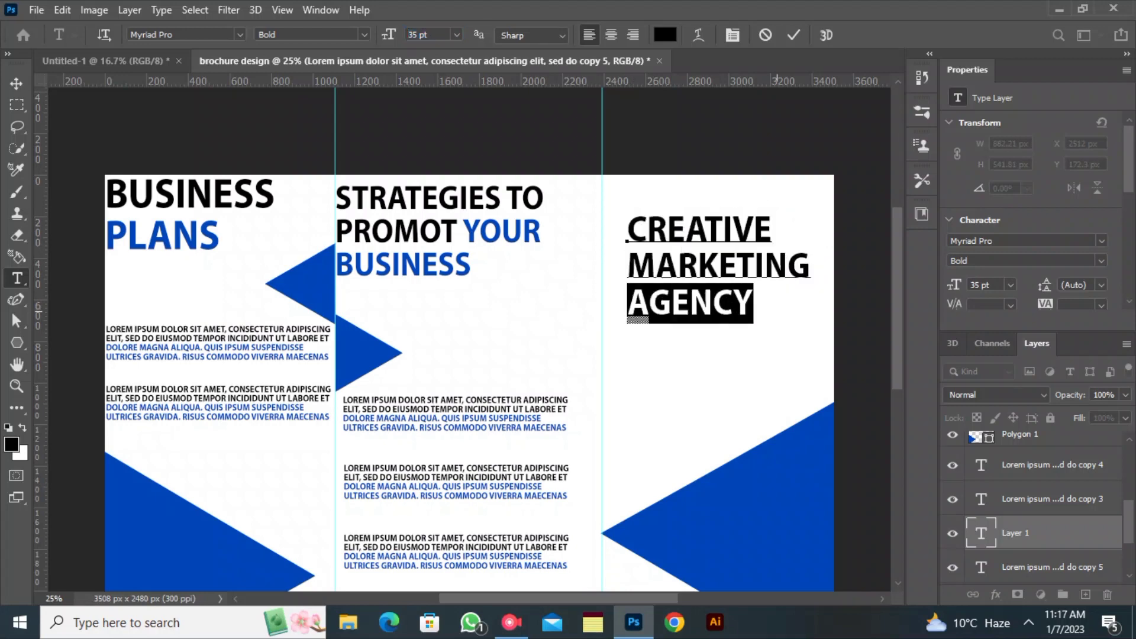
pyautogui.click(665, 35)
pyautogui.hotkey('ctrl', 'v')
pyautogui.click(1073, 135)
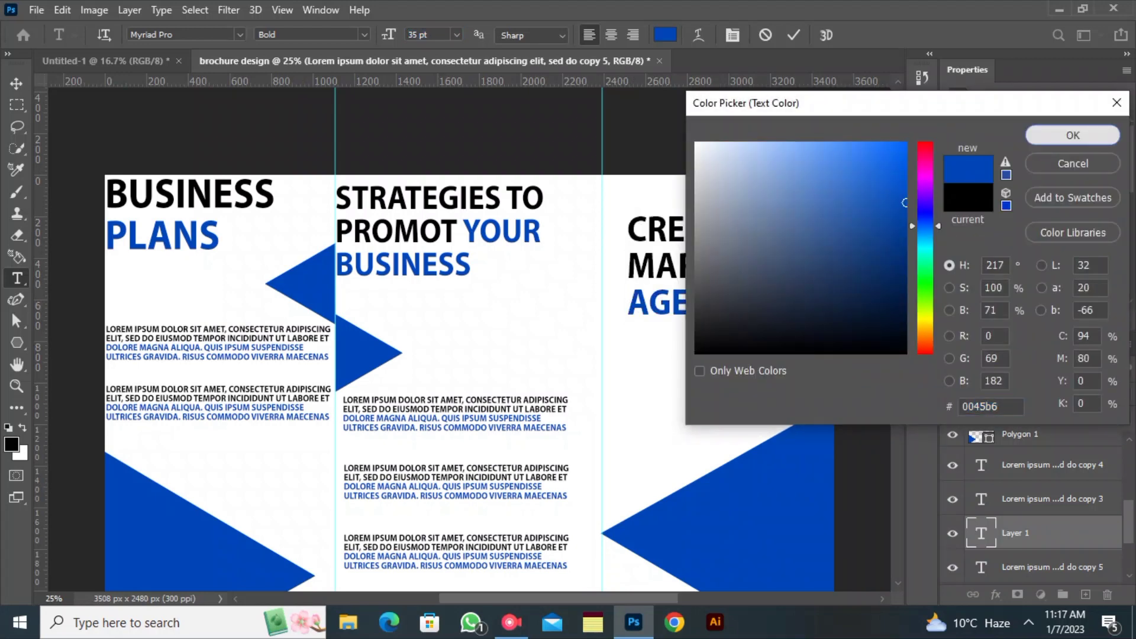
# Scale the "CREATIVE MARKETING AGENCY" heading to about 116% and place it in the third panel's upper-left corner.
pyautogui.click(16, 83)
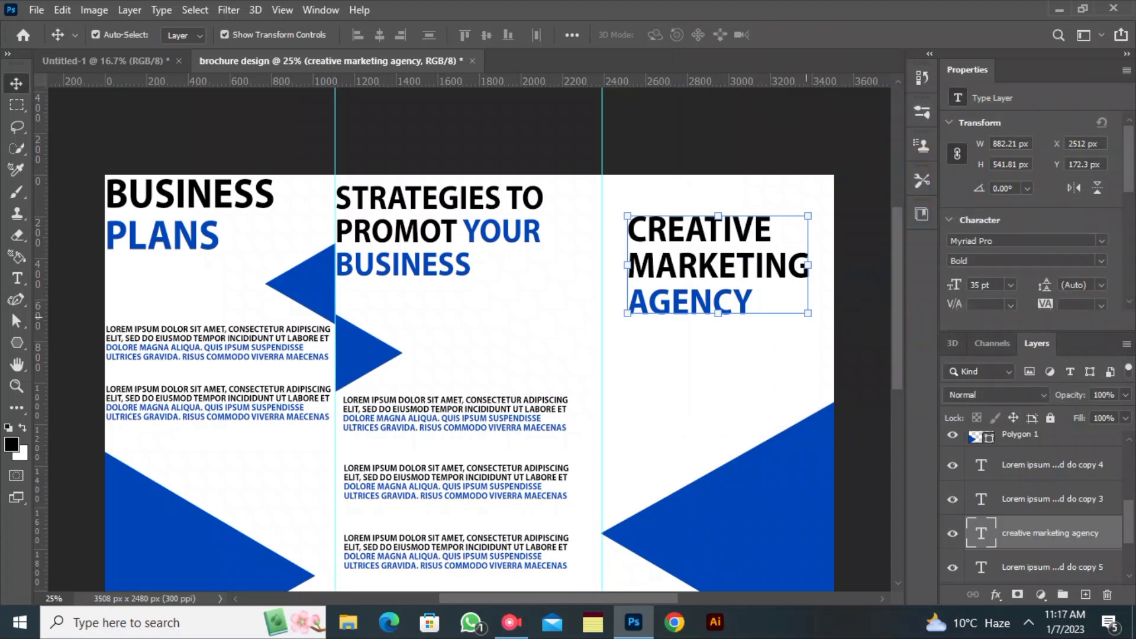
pyautogui.moveTo(808, 315); pyautogui.dragTo(840, 338)
pyautogui.moveTo(700, 259); pyautogui.dragTo(695, 189)
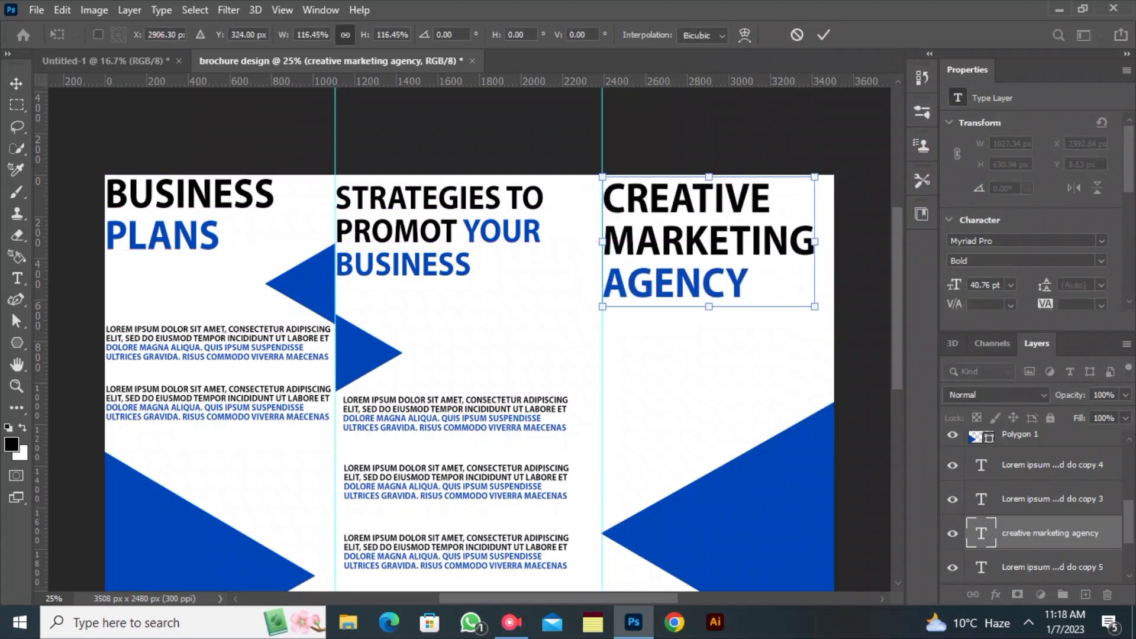
pyautogui.click(824, 35)
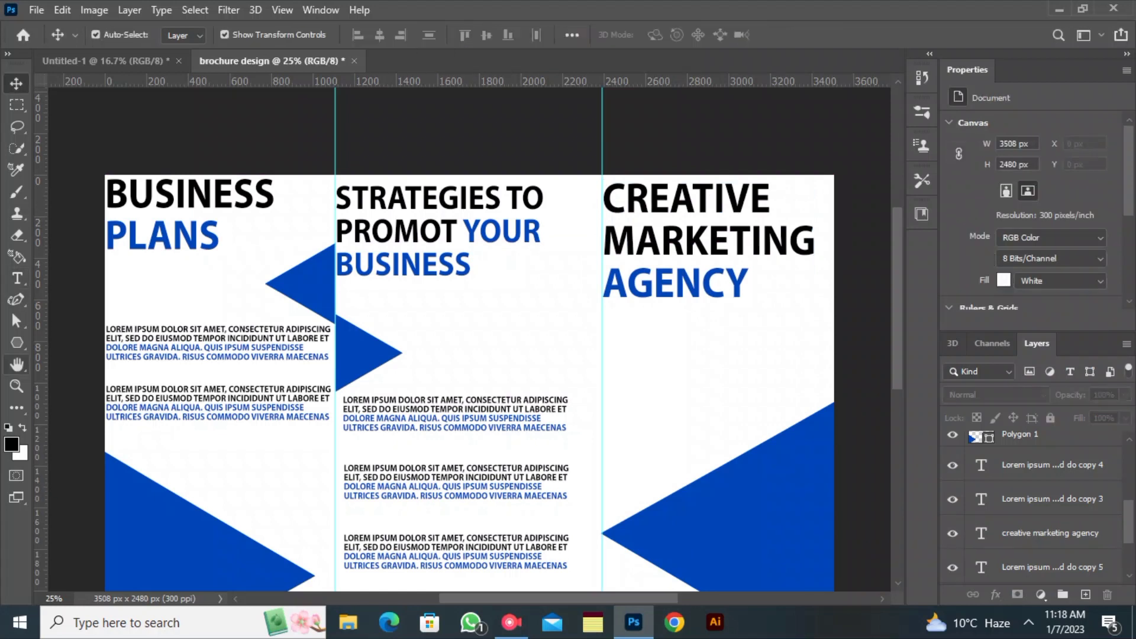
# Draw a thin rectangle about 692 by 32 px under the word "AGENCY" and fill it with the brochure's blue.
pyautogui.click(16, 343)
pyautogui.click(69, 341)
pyautogui.moveTo(602, 312); pyautogui.dragTo(746, 318)
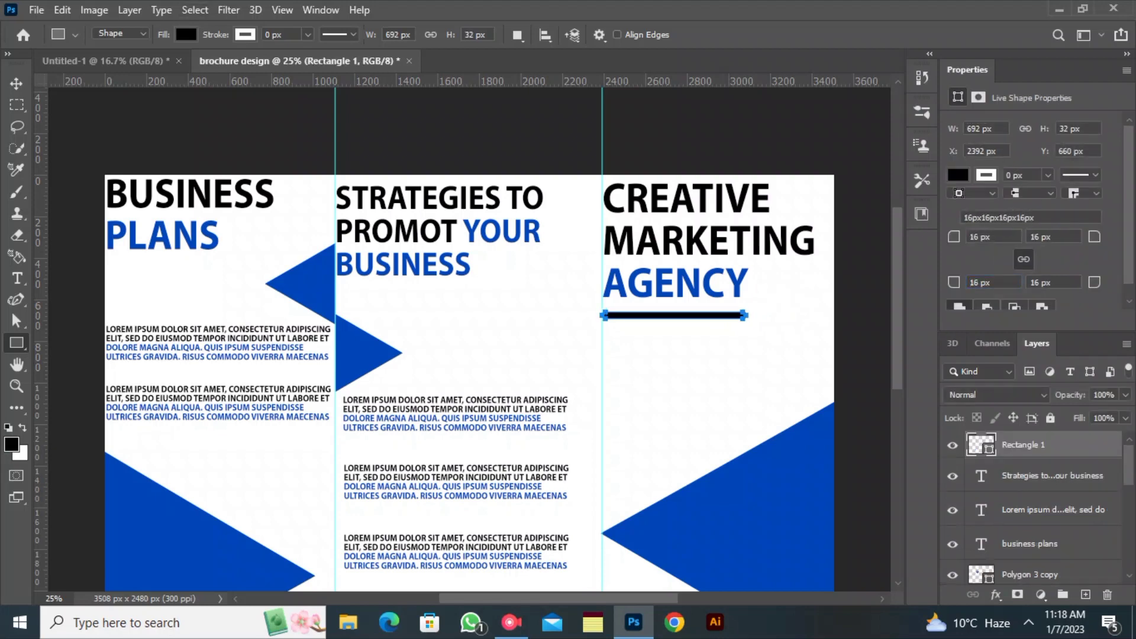
pyautogui.click(186, 34)
pyautogui.click(81, 124)
pyautogui.click(186, 35)
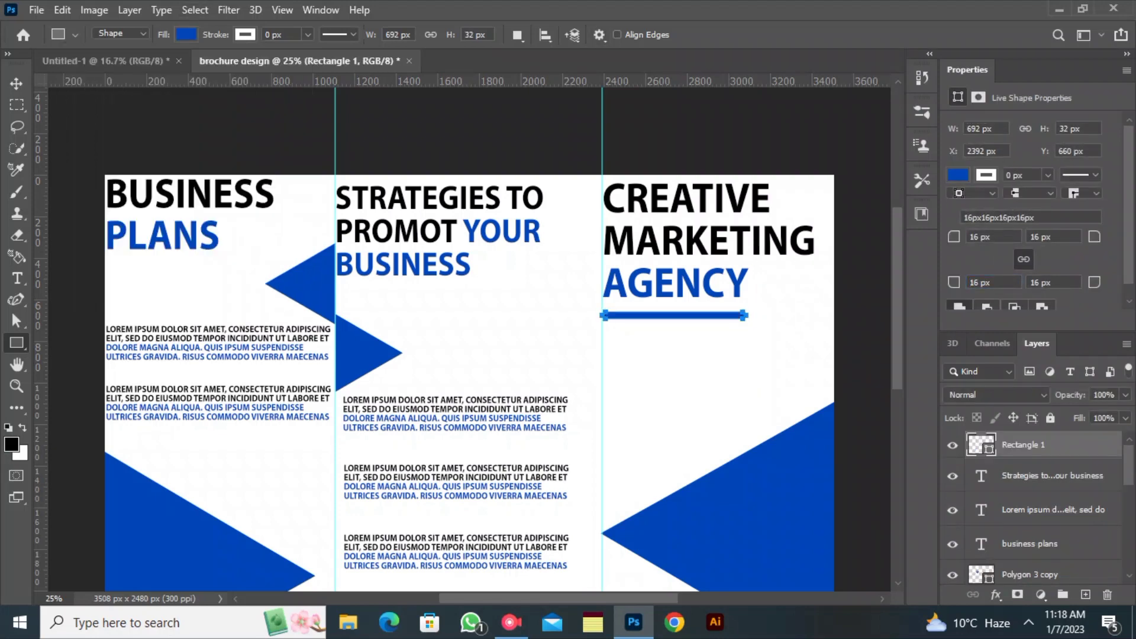
pyautogui.click(16, 83)
pyautogui.click(299, 123)
pyautogui.hotkey('ctrl', '-')
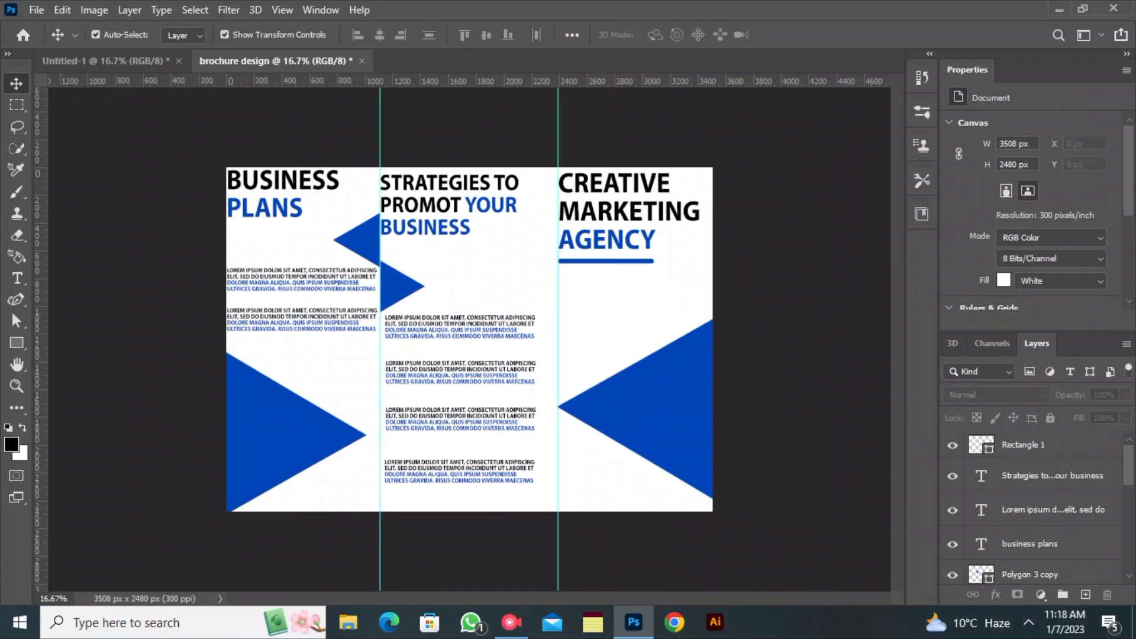
# Make a rectangular selection covering the full height of the middle panel between the two guides.
pyautogui.click(17, 105)
pyautogui.moveTo(227, 169); pyautogui.dragTo(374, 547)
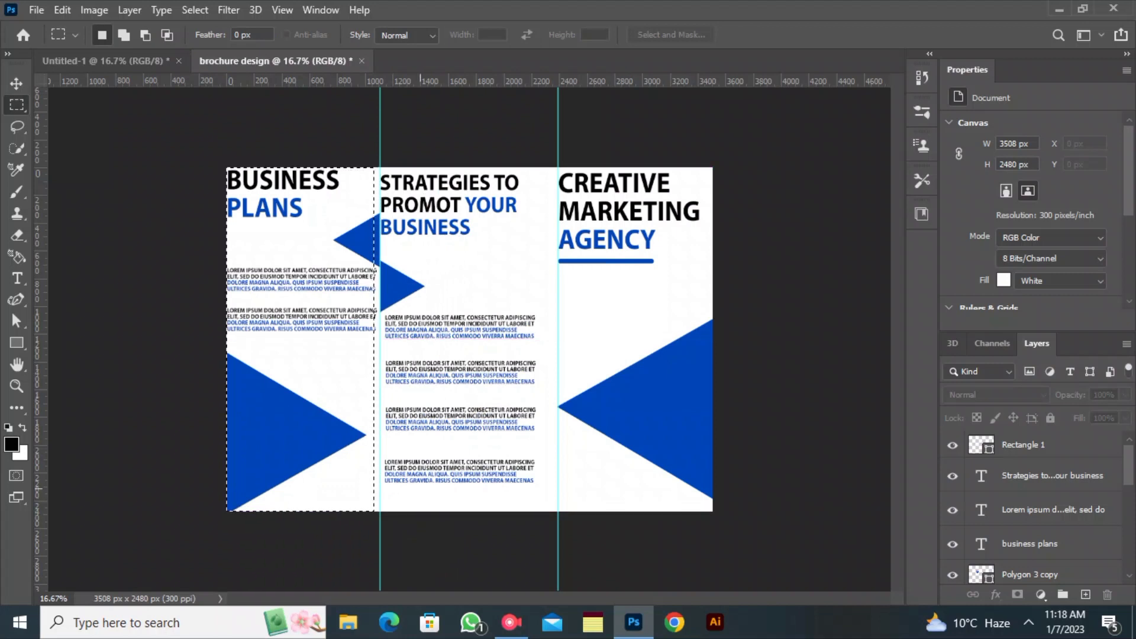
pyautogui.hotkey('ctrl', 'd')
pyautogui.moveTo(381, 168); pyautogui.dragTo(558, 510)
# Fill the selected middle panel on a new layer with a linear black-to-white gradient, dark along its left edge.
pyautogui.click(17, 407)
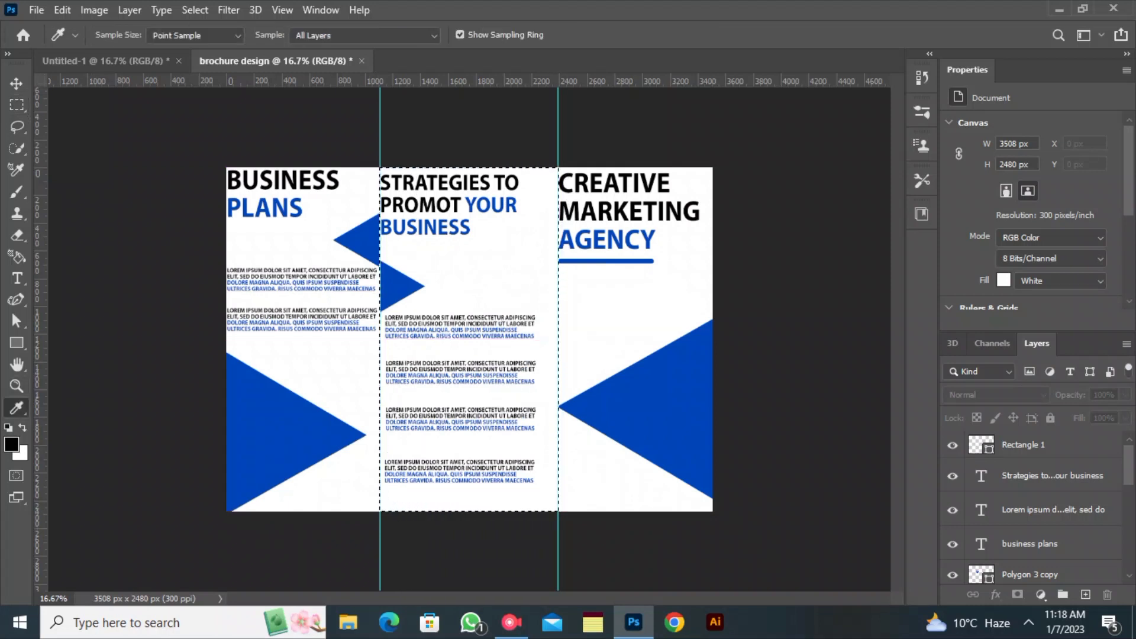
pyautogui.click(89, 533)
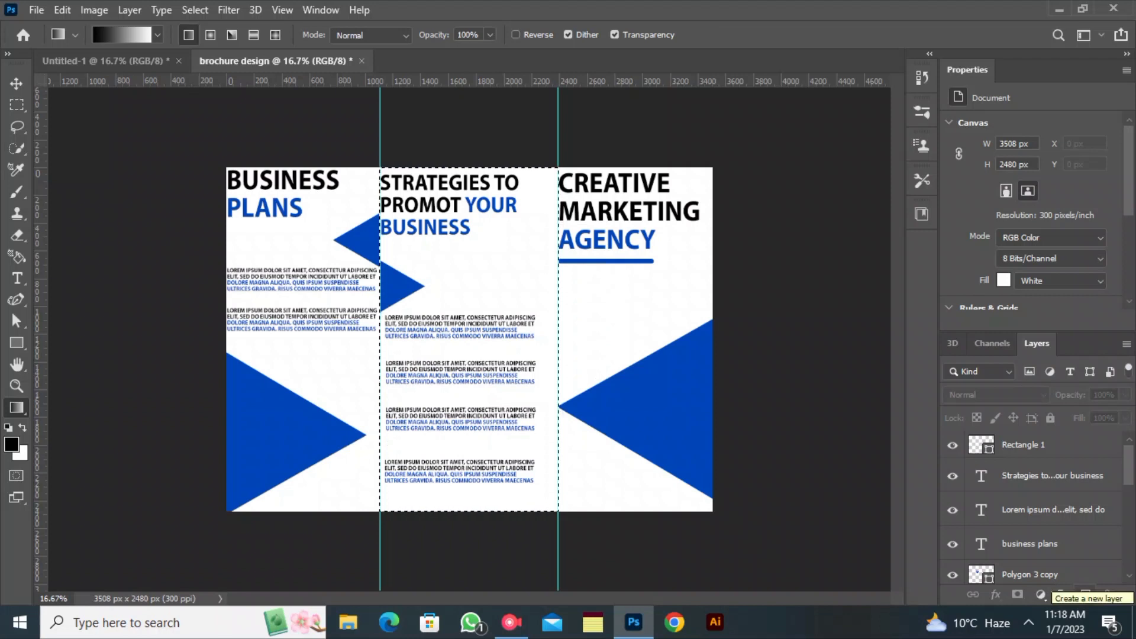
pyautogui.click(1087, 594)
pyautogui.moveTo(524, 338); pyautogui.dragTo(532, 339)
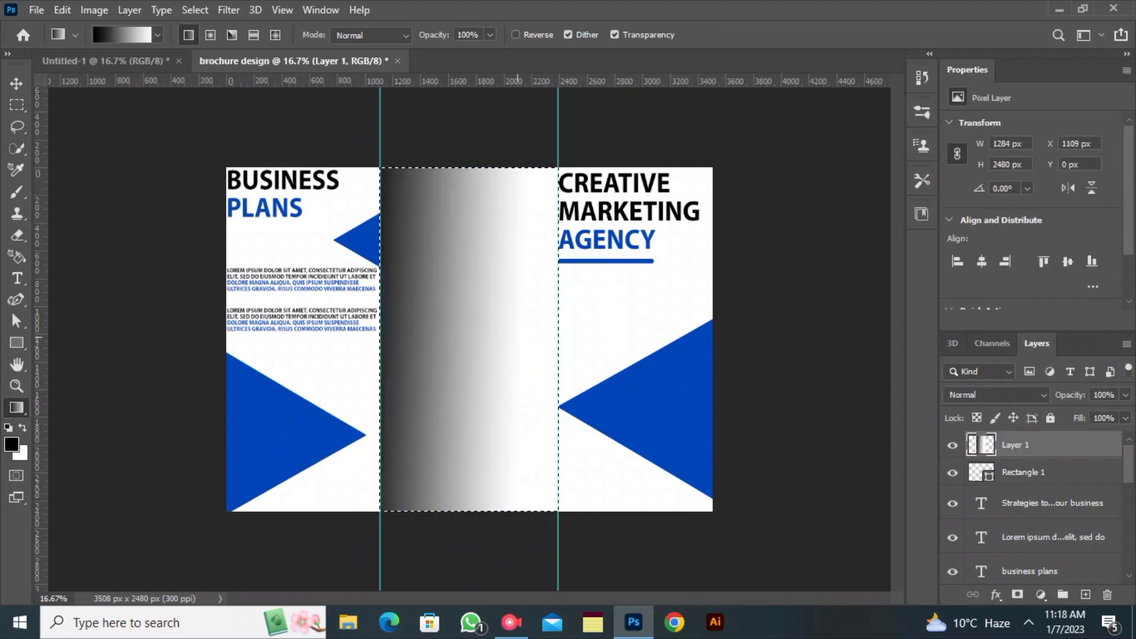
# Lower the opacity of the middle panel's gradient layer to 20% and clear the selection.
pyautogui.moveTo(323, 337); pyautogui.dragTo(425, 361)
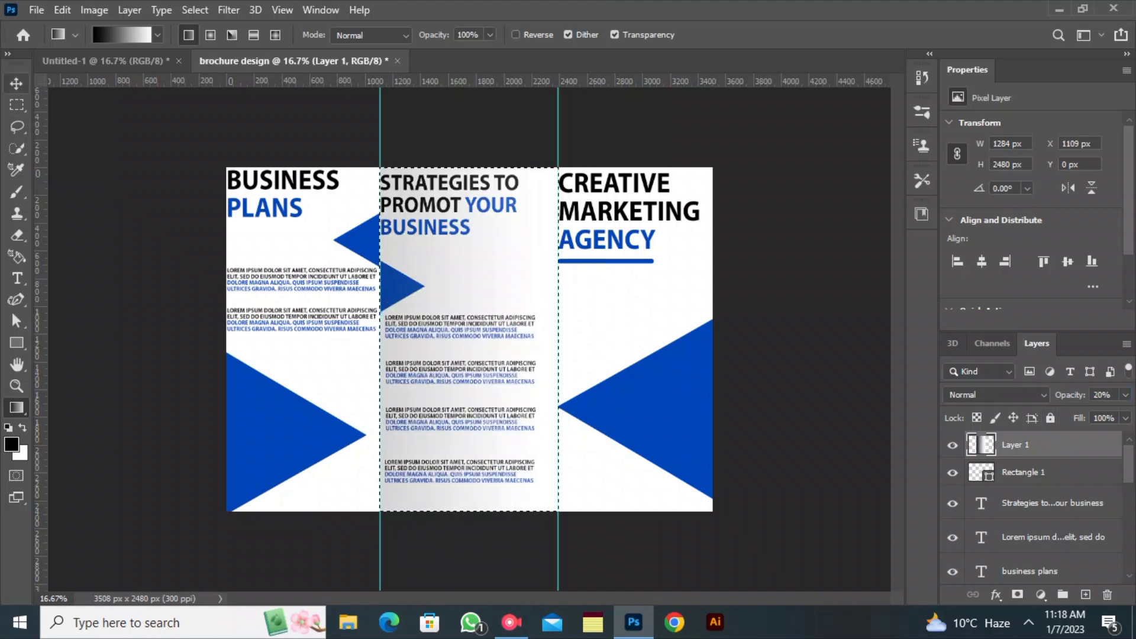
pyautogui.click(16, 84)
pyautogui.click(16, 104)
pyautogui.hotkey('ctrl', 'd')
pyautogui.click(16, 84)
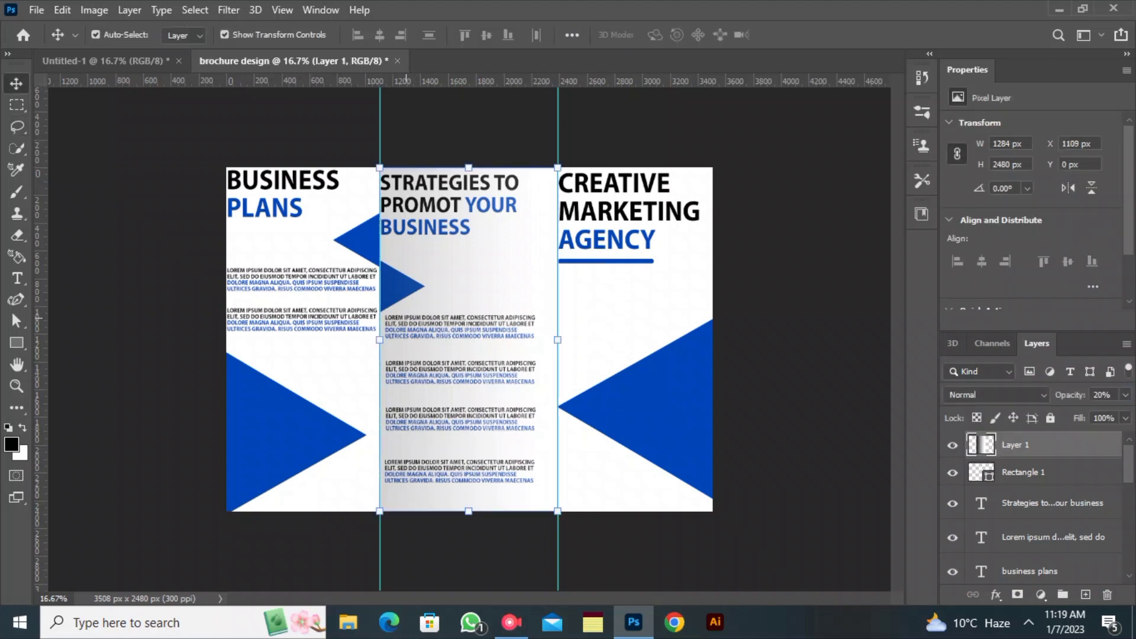
# Duplicate the gradient layer twice and move the topmost copy over the third panel.
pyautogui.click(17, 235)
pyautogui.press('v')
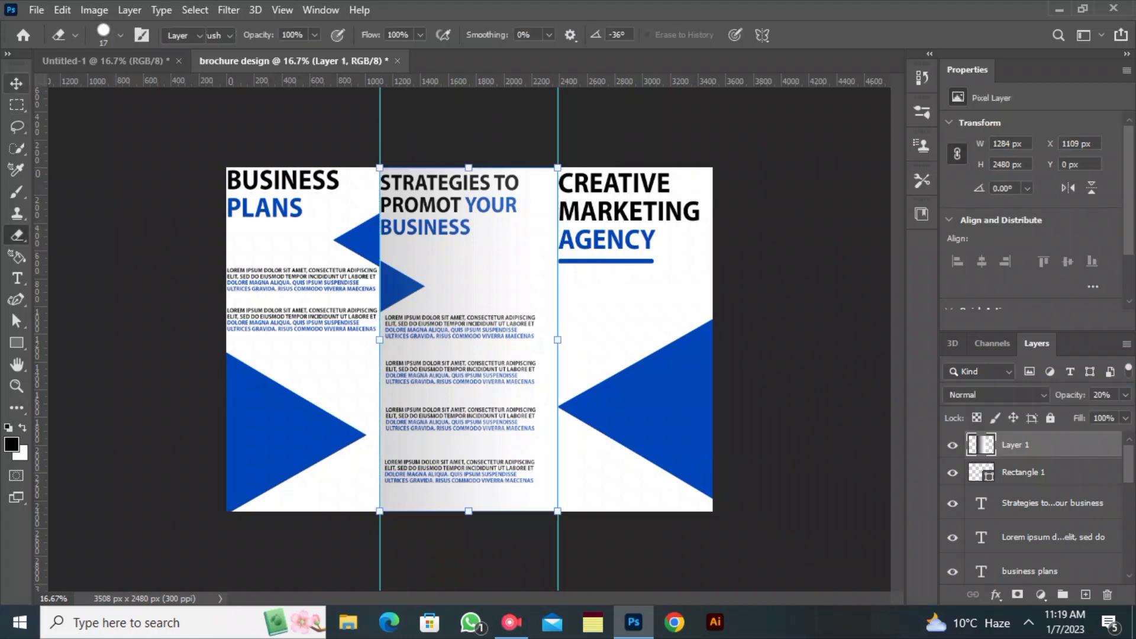
pyautogui.moveTo(1059, 447); pyautogui.dragTo(1085, 595)
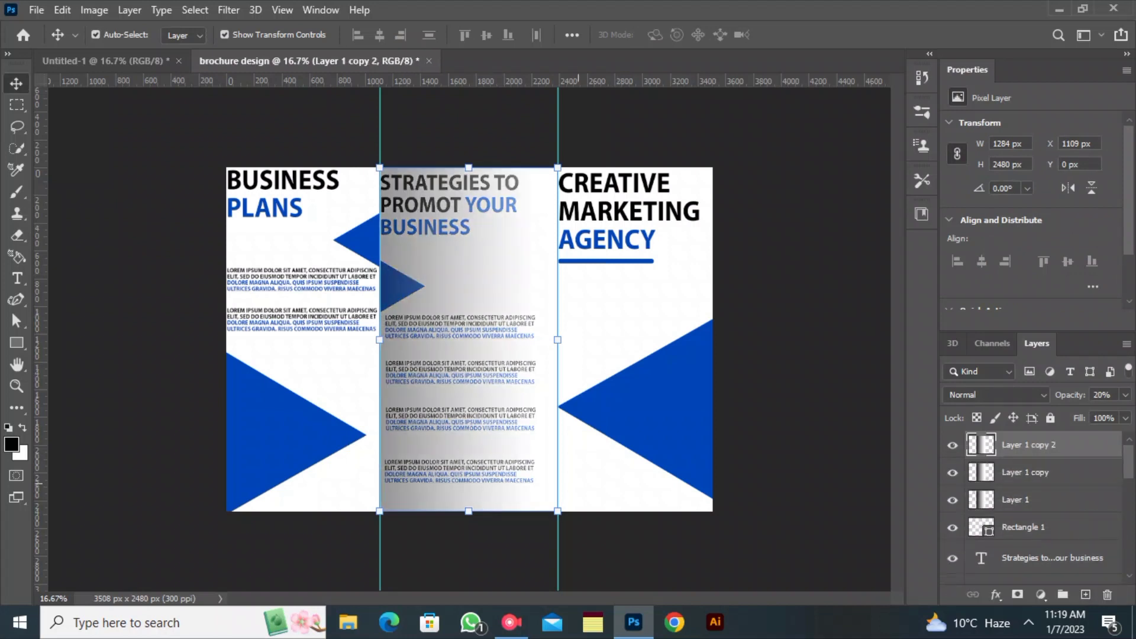
pyautogui.moveTo(471, 395); pyautogui.dragTo(650, 393)
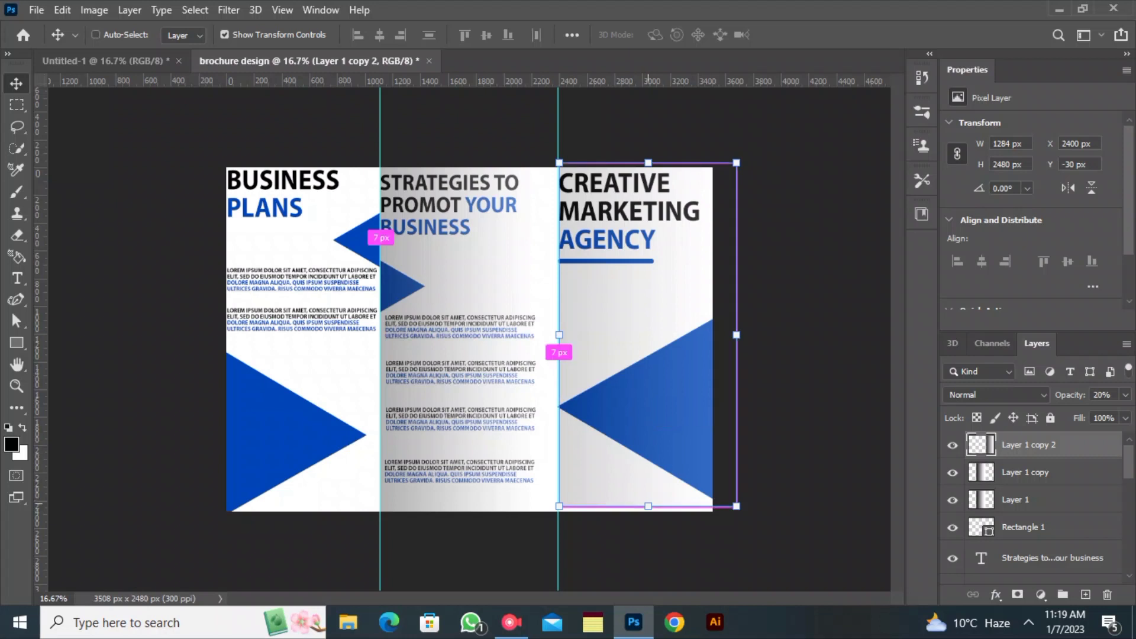
# Stretch the third panel's gradient to about 102% height so it reaches the page's bottom edge.
pyautogui.hotkey('ctrl', 't')
pyautogui.moveTo(648, 506); pyautogui.dragTo(648, 513)
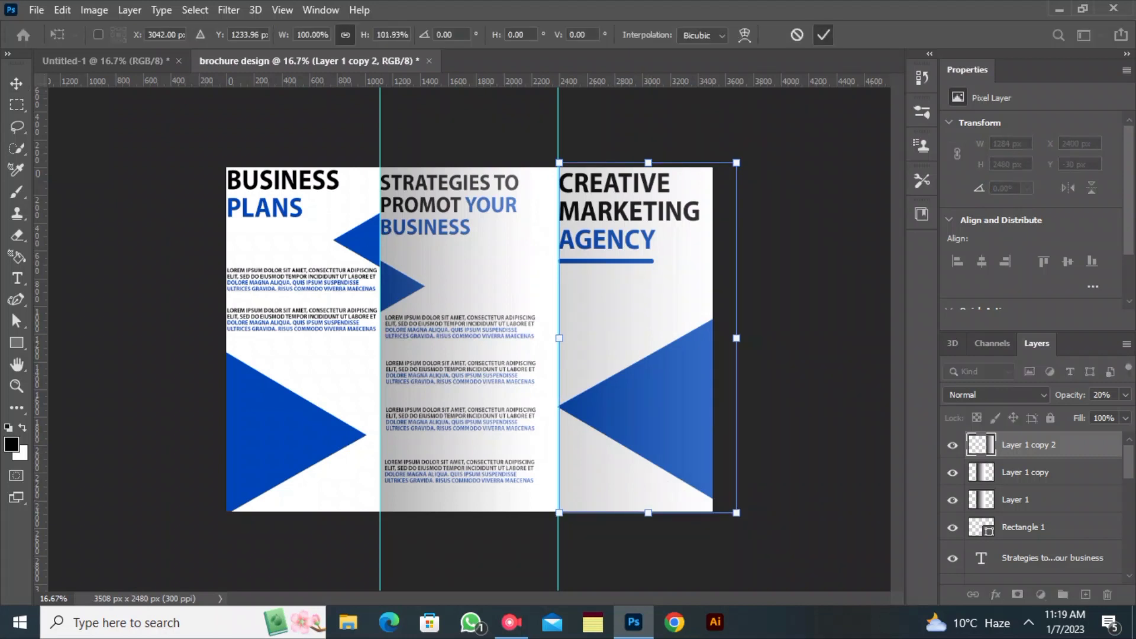
pyautogui.click(823, 35)
pyautogui.click(784, 195)
# Move the other gradient copy over the first panel and narrow it to about 88% width, ending at the guide.
pyautogui.moveTo(475, 392); pyautogui.dragTo(328, 384)
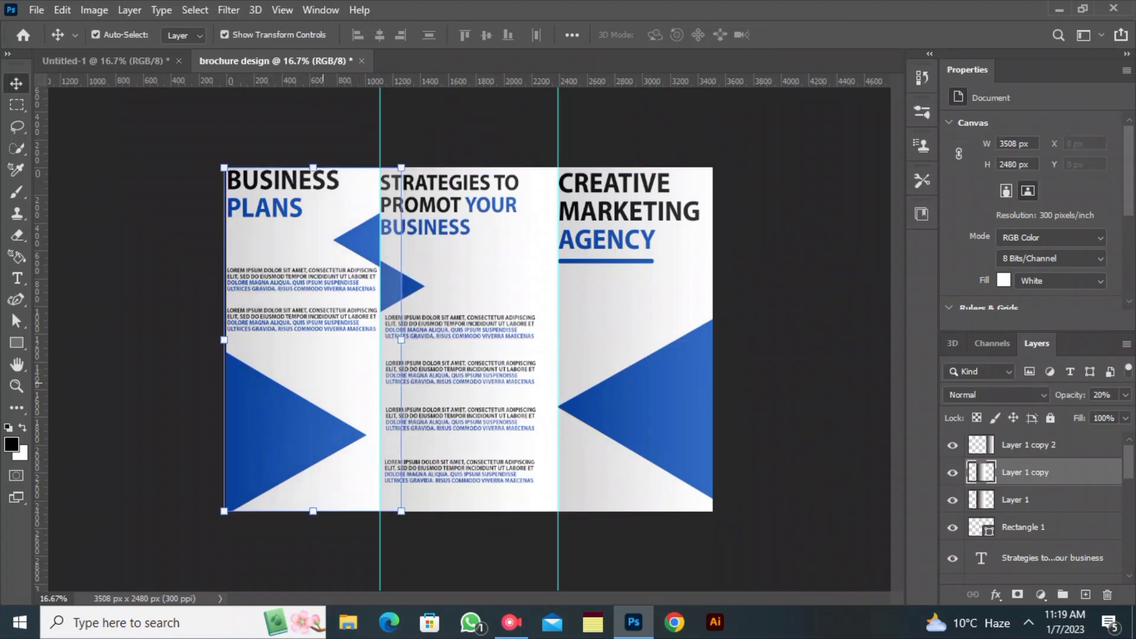
pyautogui.moveTo(401, 339); pyautogui.dragTo(380, 339)
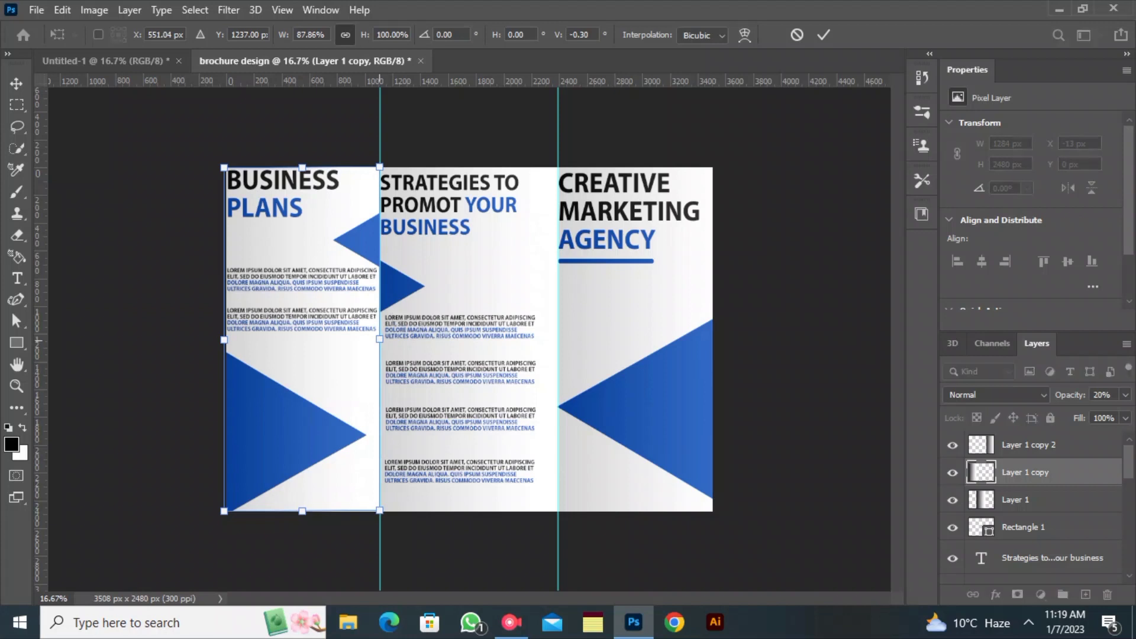
pyautogui.click(824, 35)
pyautogui.click(708, 307)
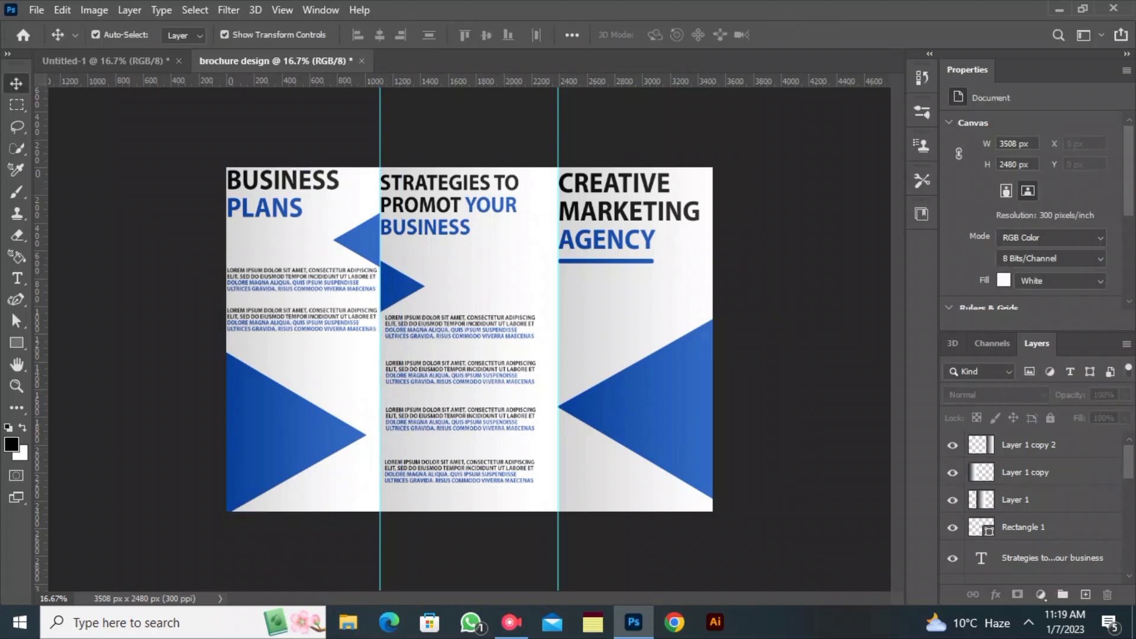
pyautogui.click(511, 622)
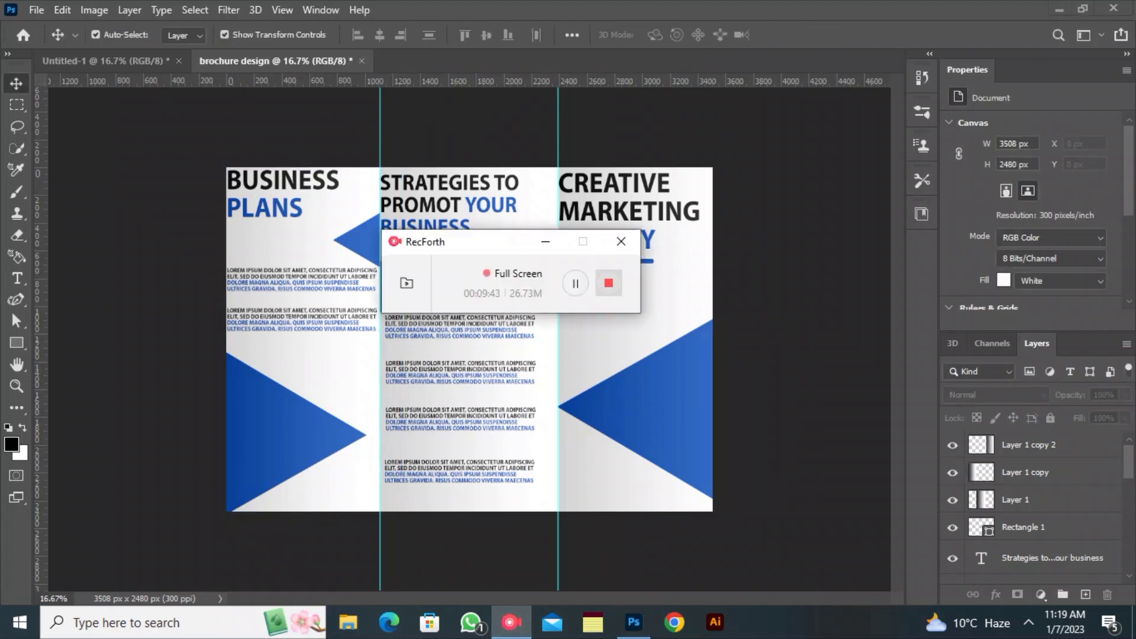